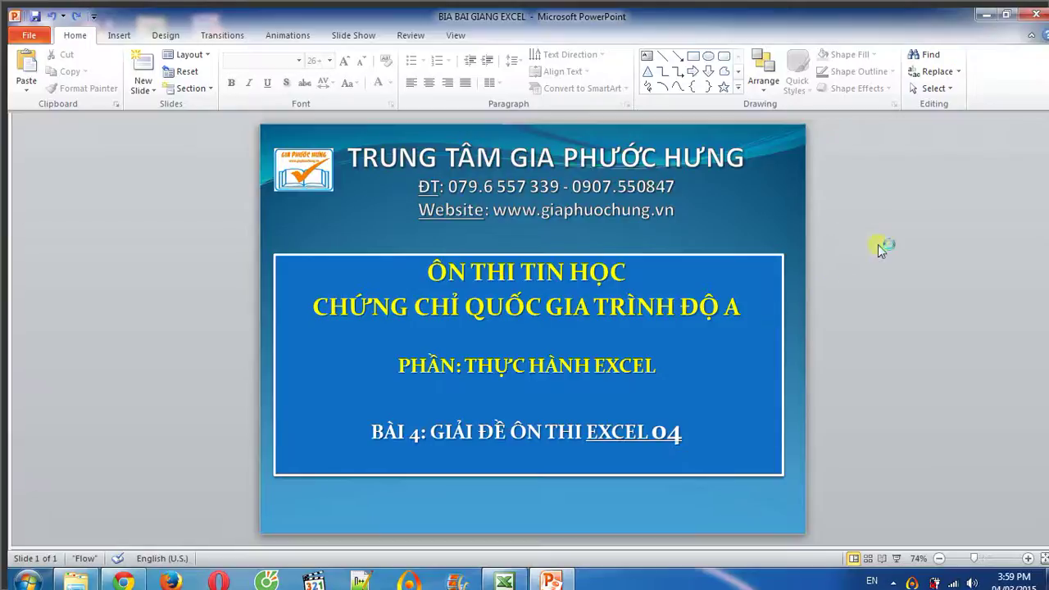
- Leave the slide show, bring the excel 04 workbook forward, and scroll up to row 1
key(F5)
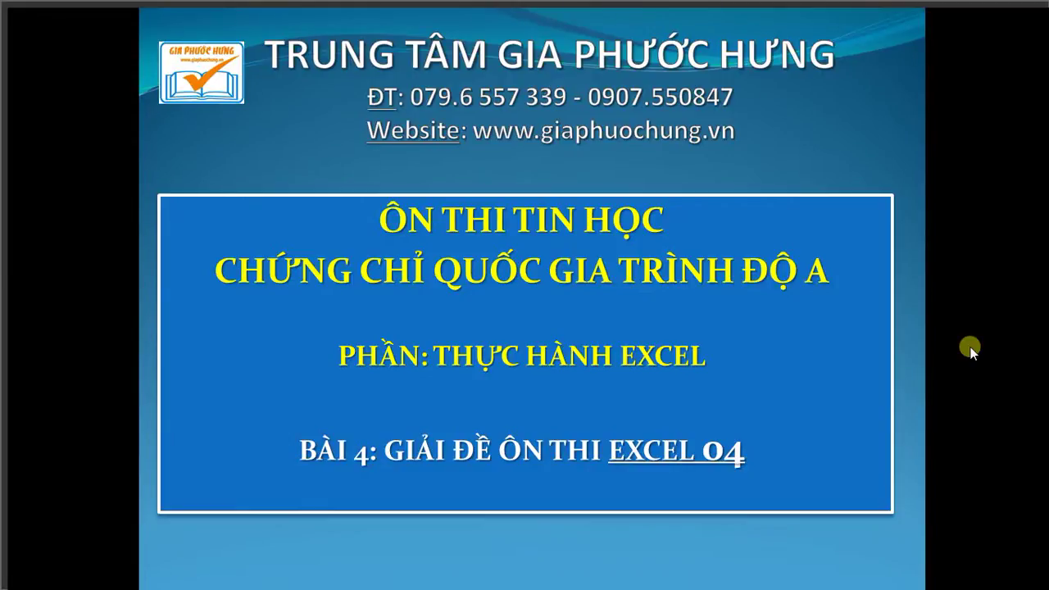
key(Escape)
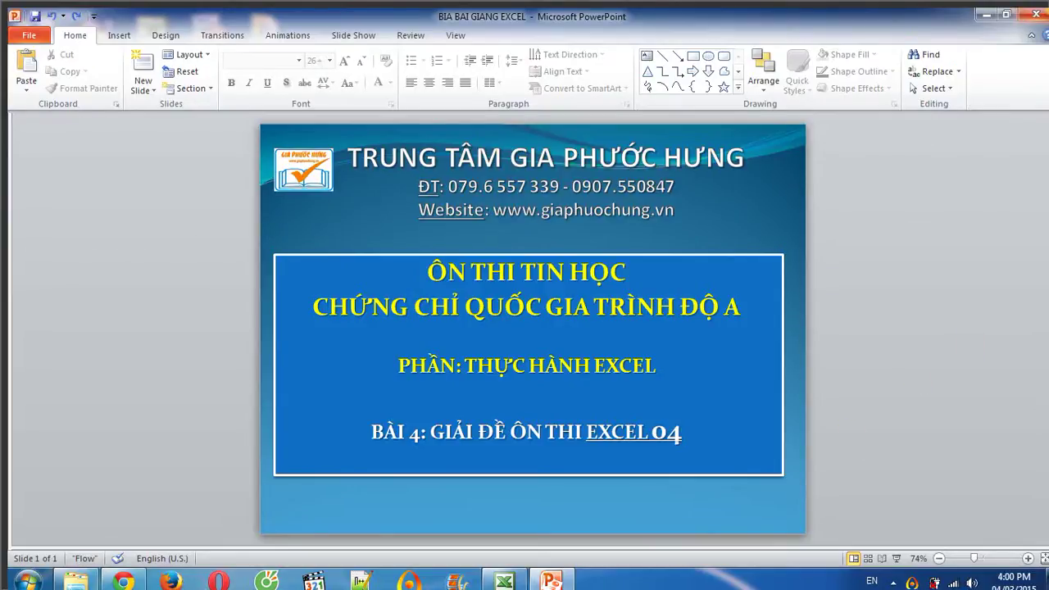
click(507, 582)
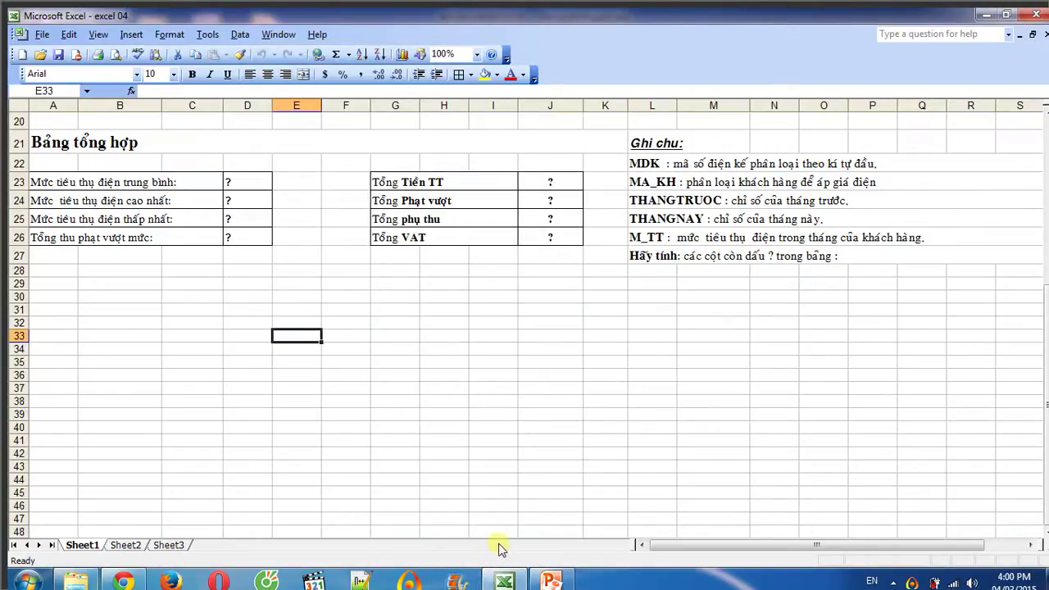
scroll(671, 193, up, 1)
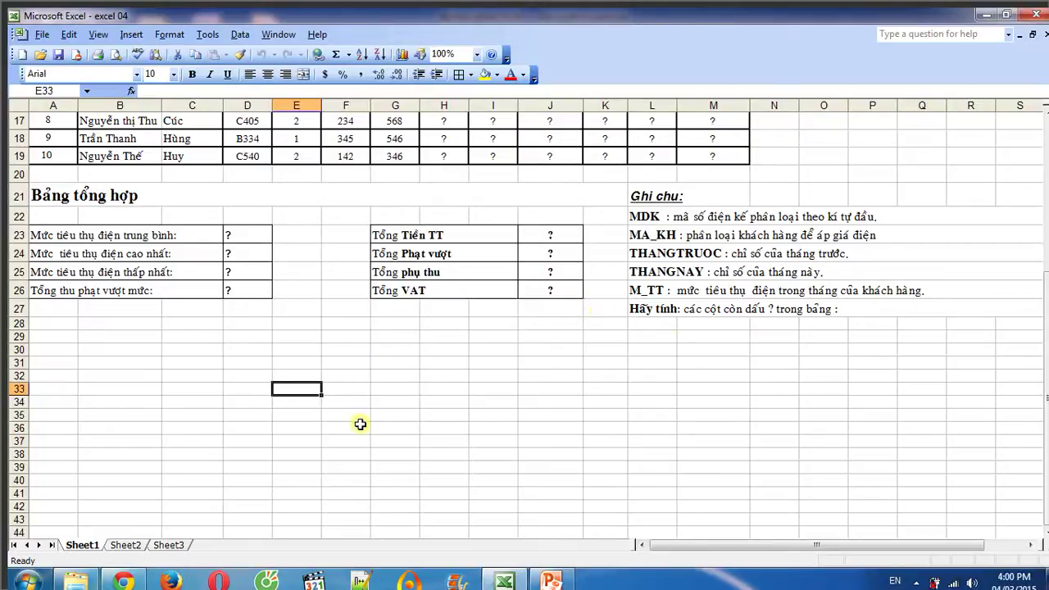
scroll(311, 426, up, 2)
scroll(312, 426, up, 2)
scroll(312, 426, up, 2)
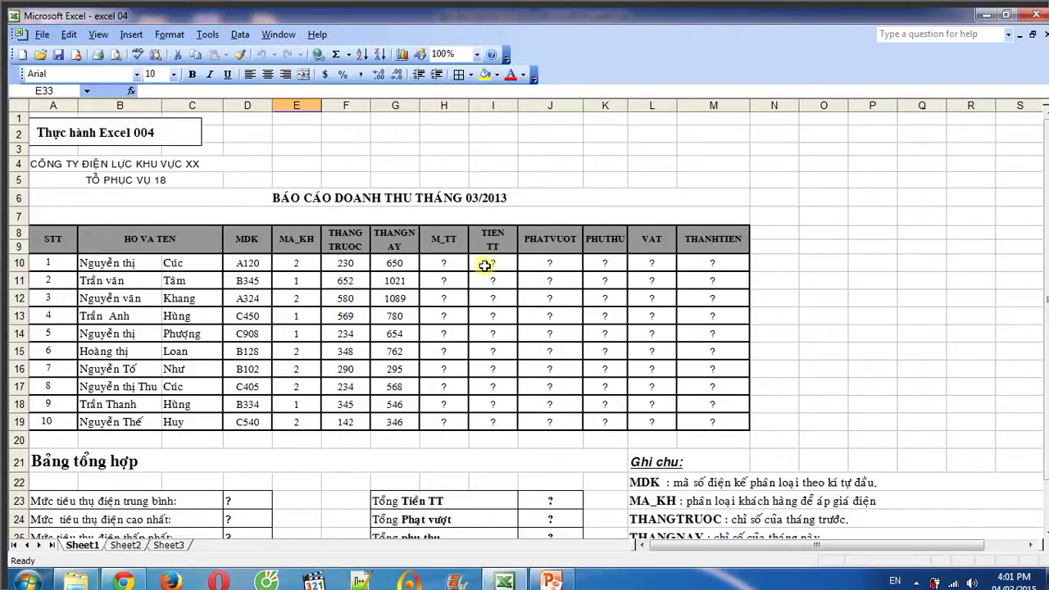
- Fill M_TT in H10:H19 with =G10-F10, this month's reading minus last month's
click(484, 265)
click(441, 265)
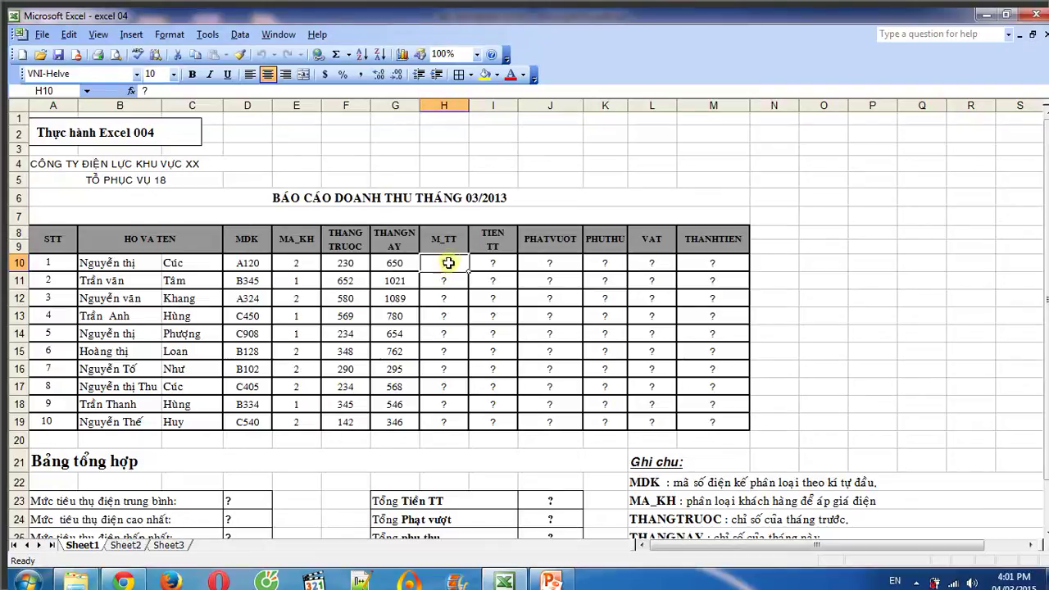
text(=)
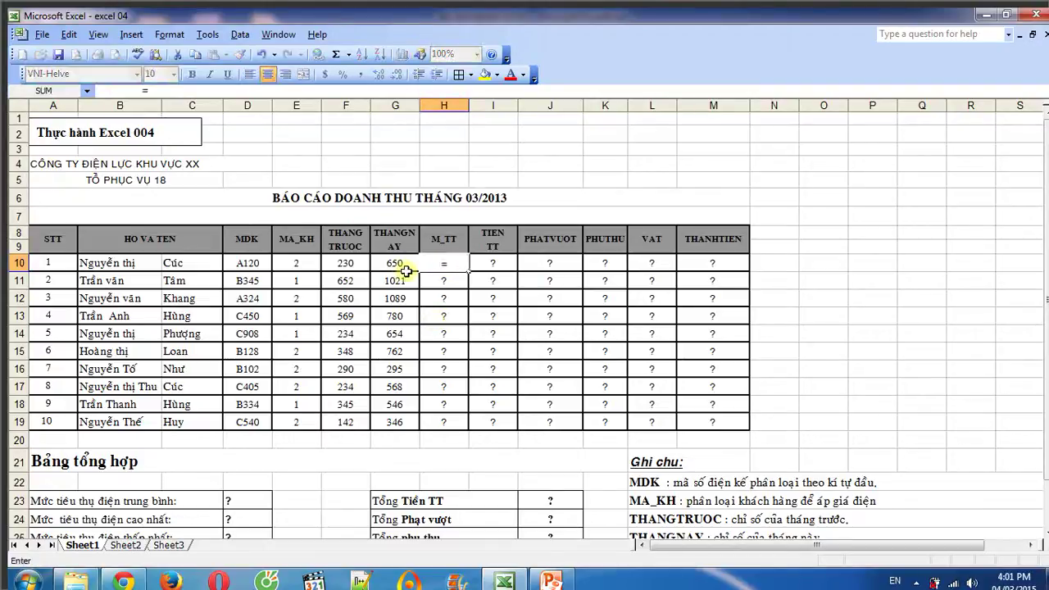
click(397, 263)
text(-)
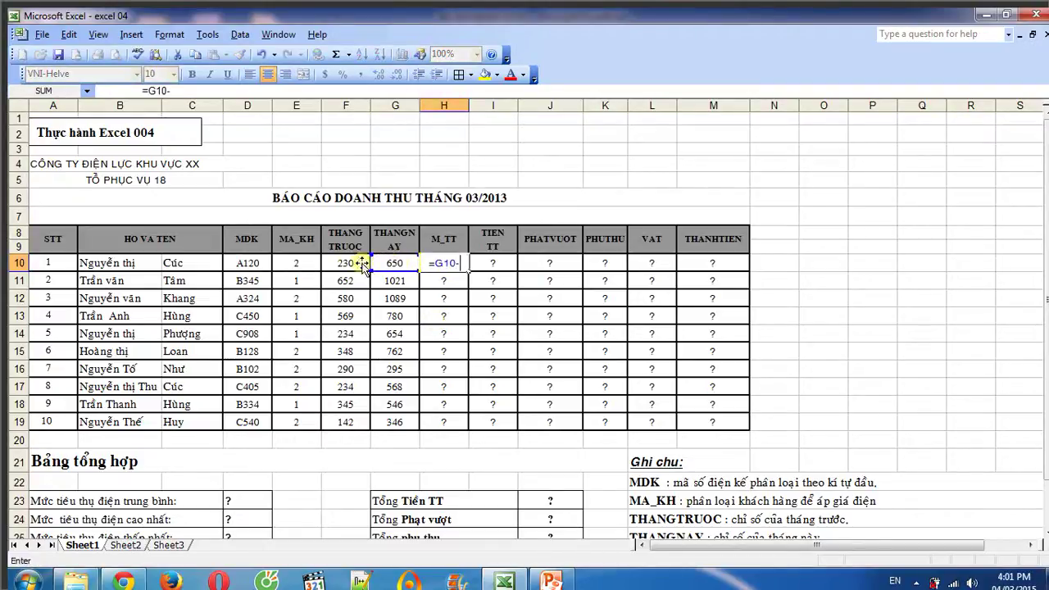
click(344, 261)
key(Return)
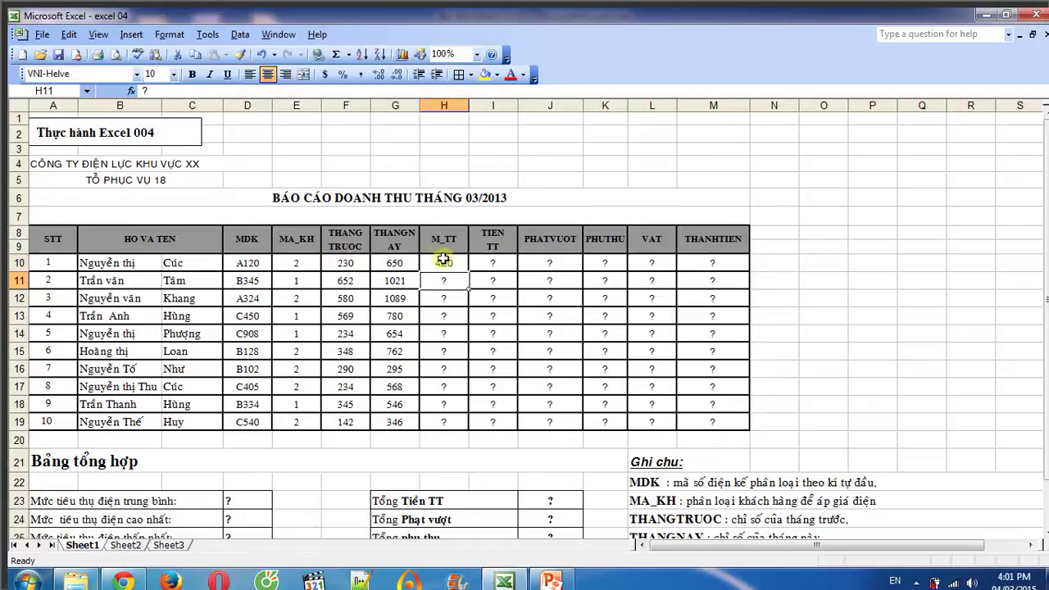
click(443, 262)
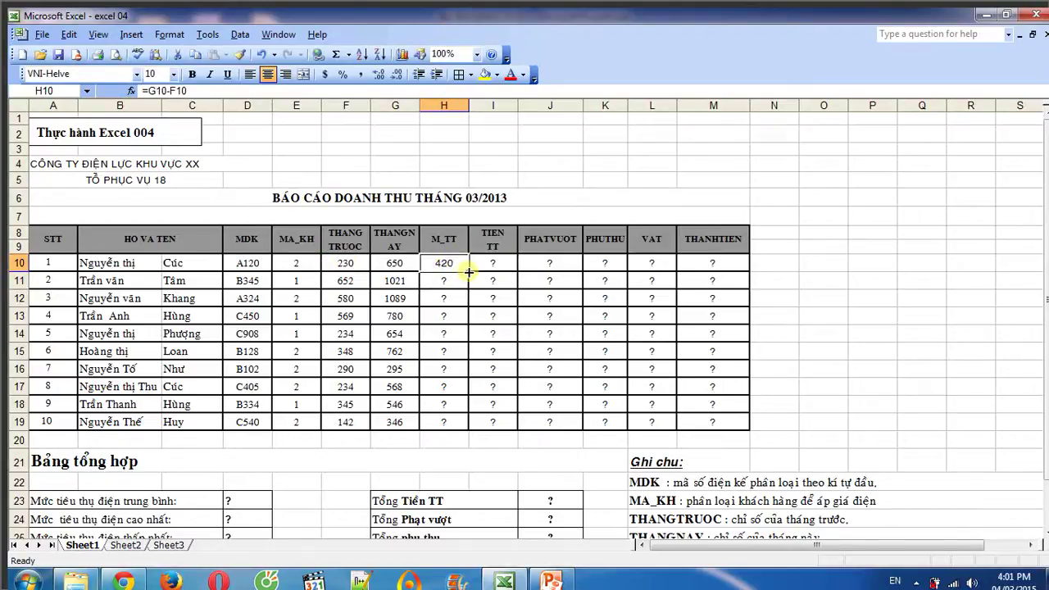
drag(468, 271, 463, 428)
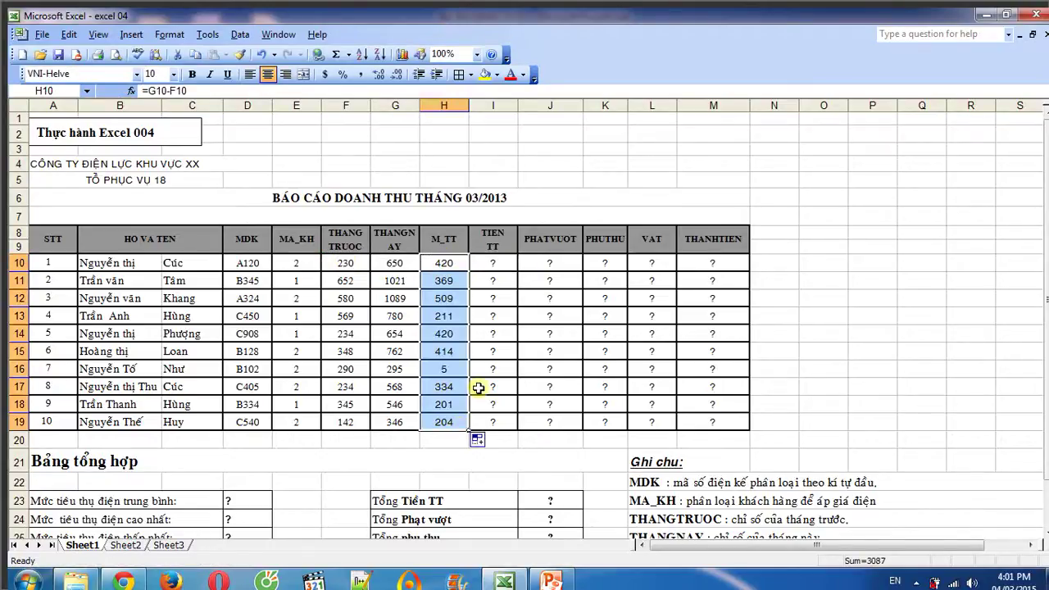
click(500, 264)
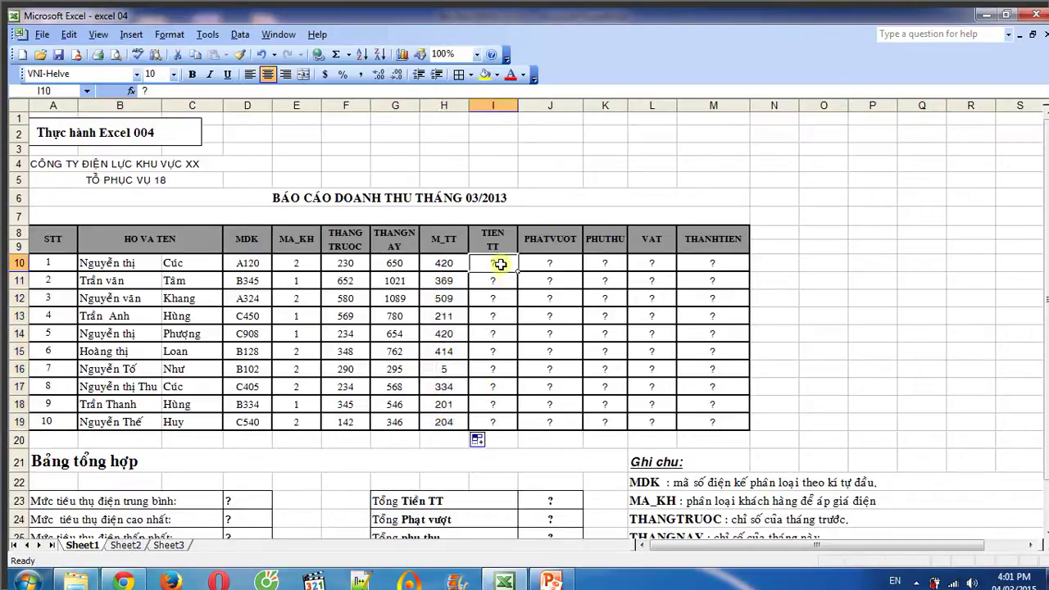
- Enter =IF(LEFT(D10,1)="A",1200,1600)*H10 in I10 and fill it down to I19
click(163, 90)
key(BackSpace)
text(=)
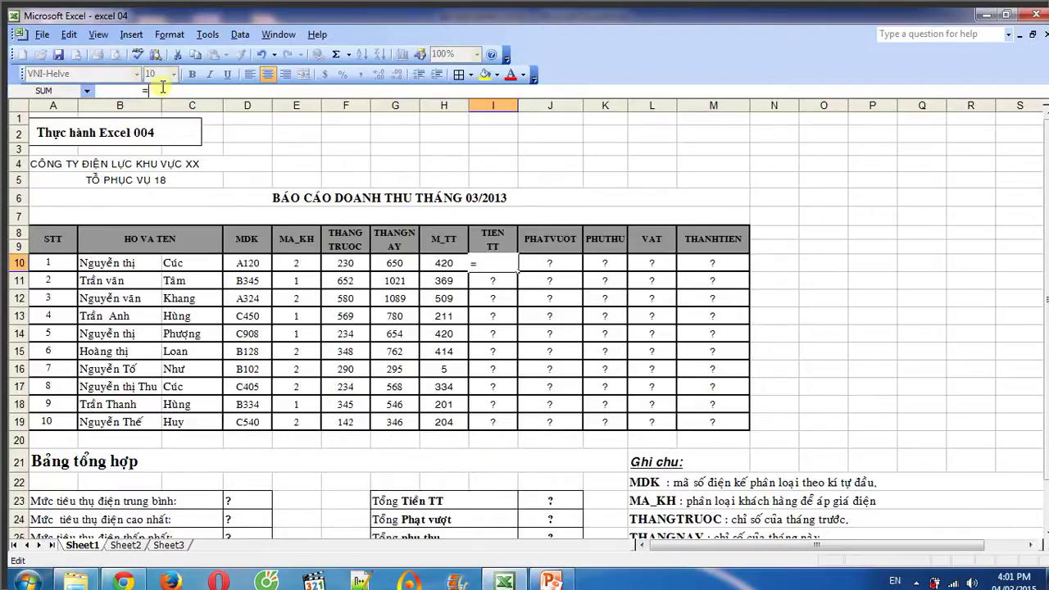
key(Caps_Lock)
text(IF)
text(()
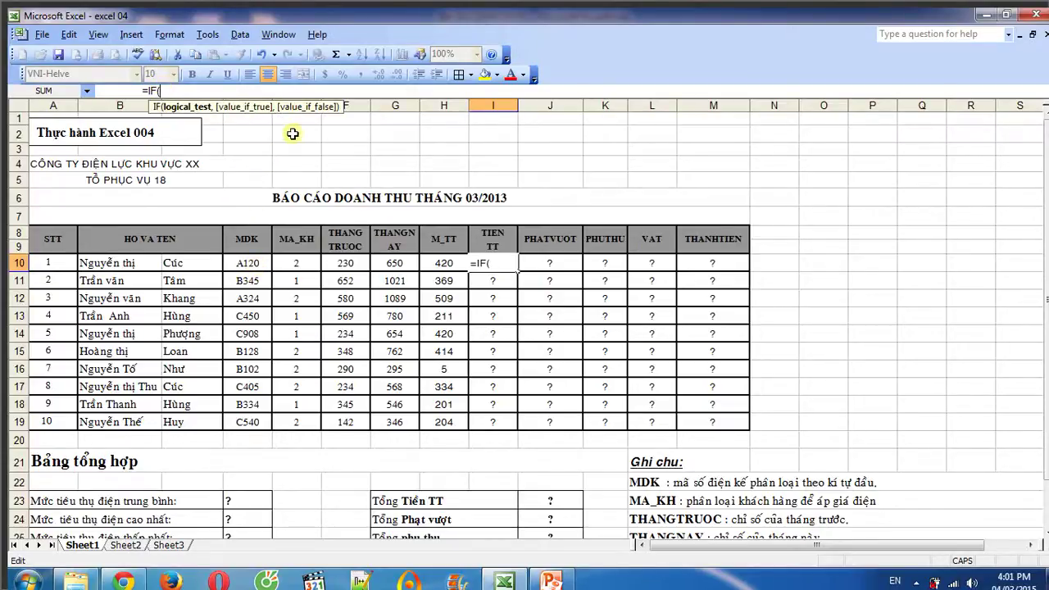
text(LEFT)
text(()
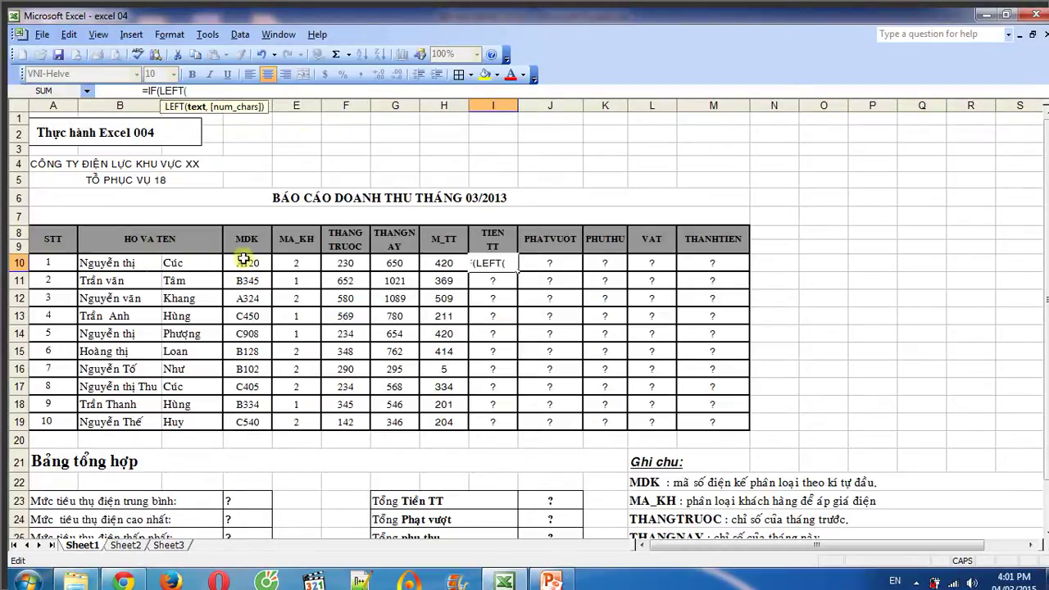
click(243, 261)
text(,)
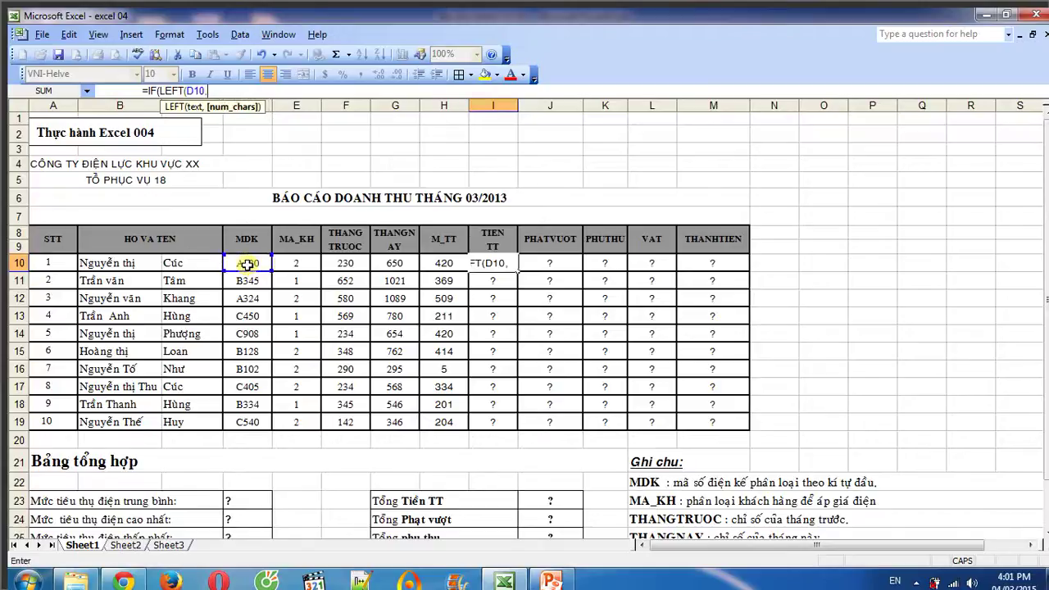
text(1)=)
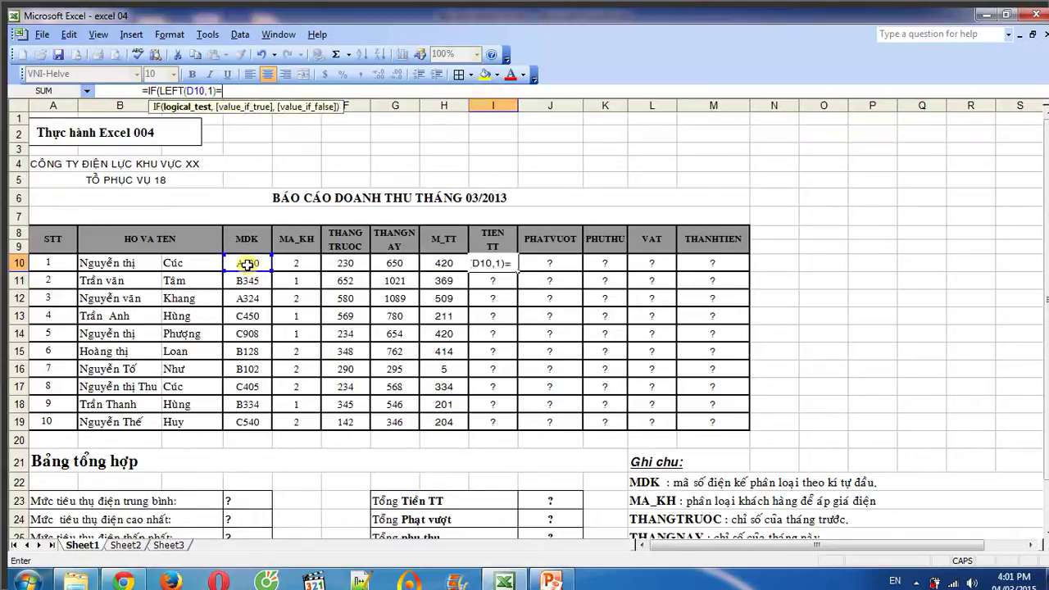
text("A)
text(",)
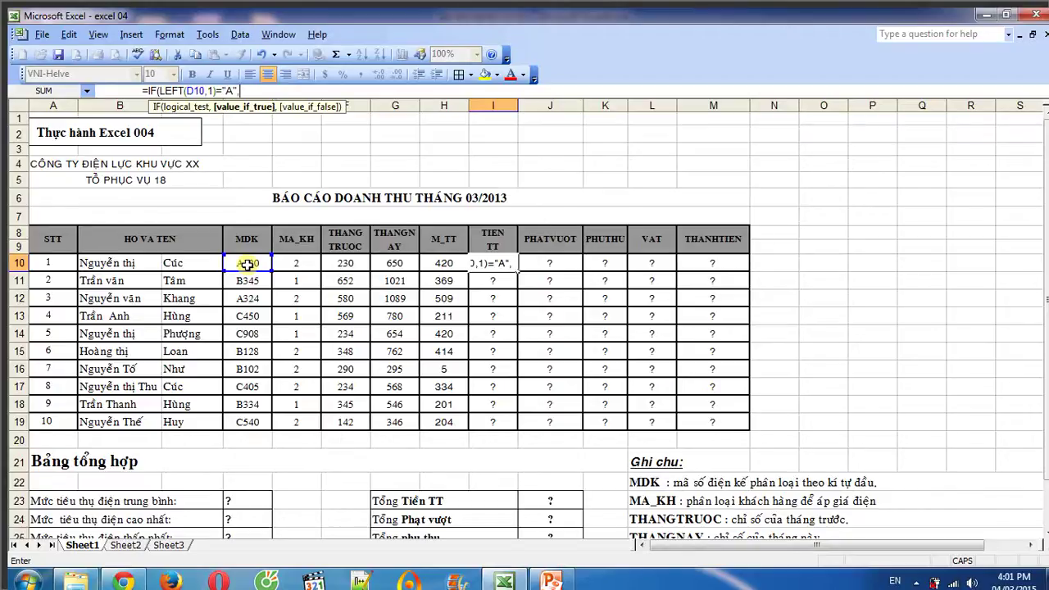
text(1200)
text(,1)
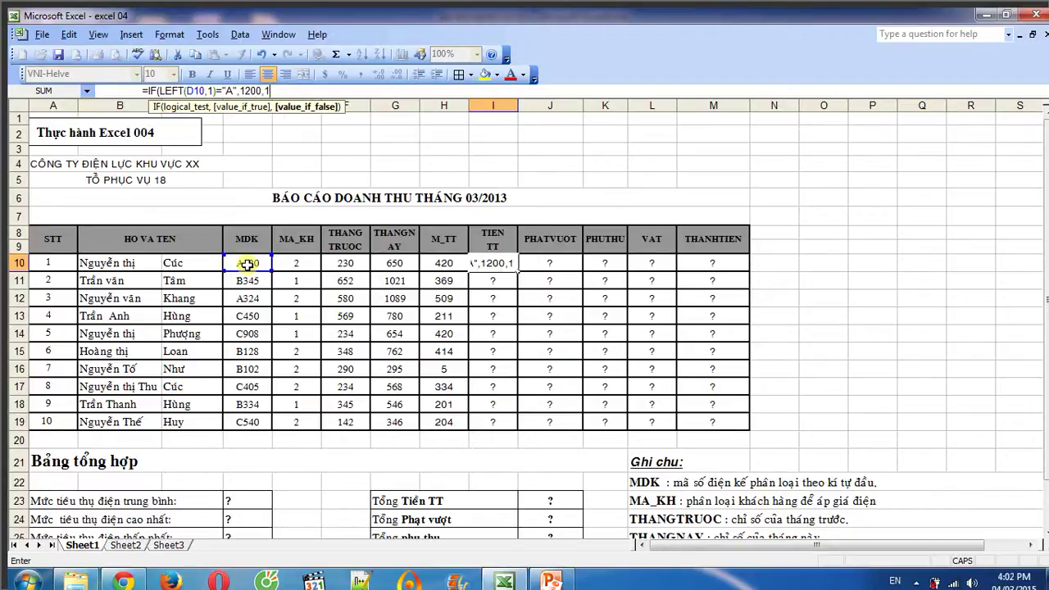
text(600)
text())
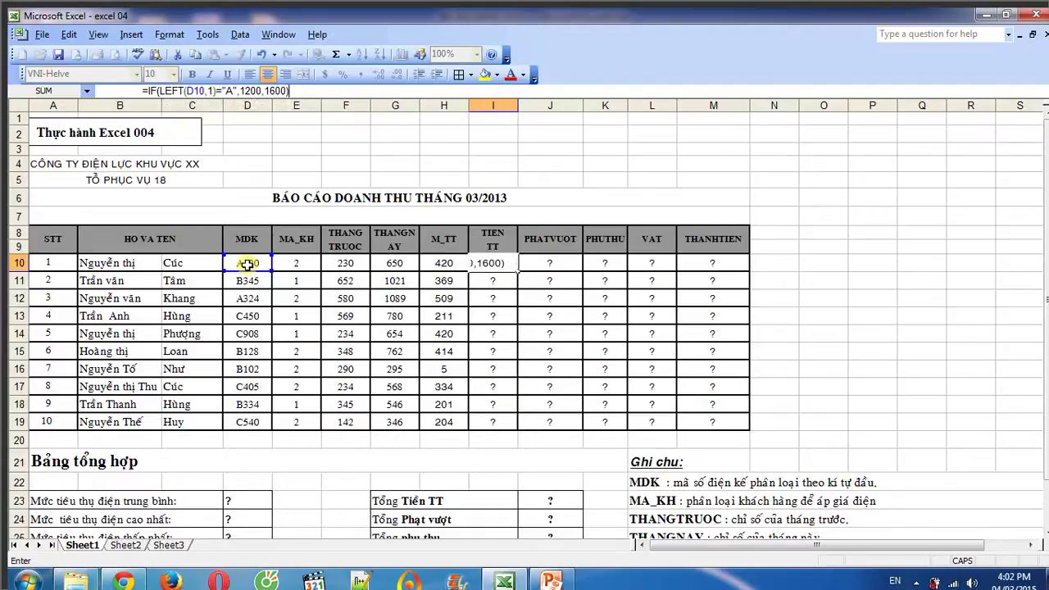
text(*)
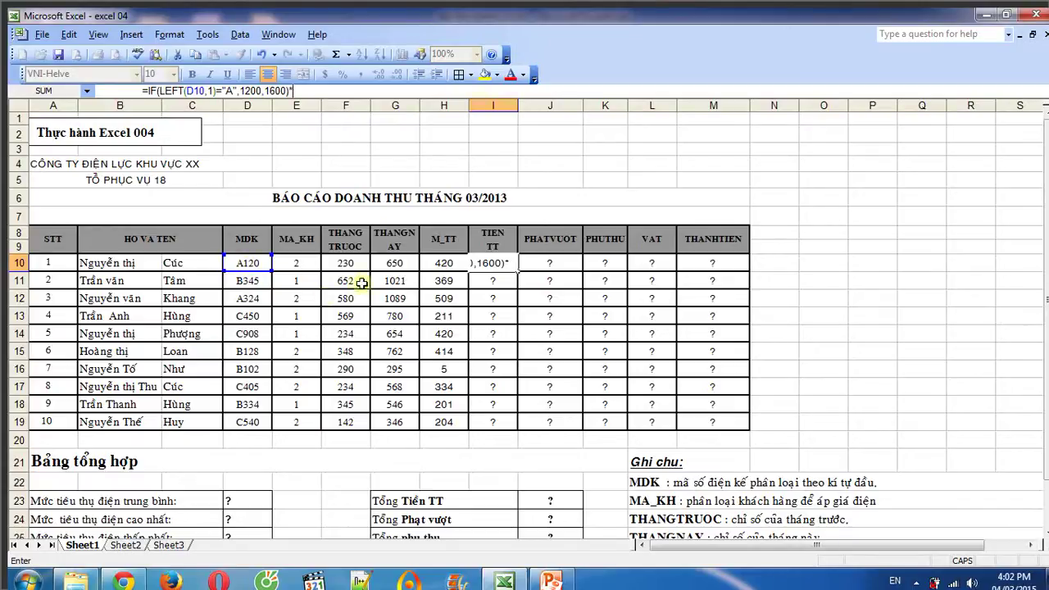
click(441, 263)
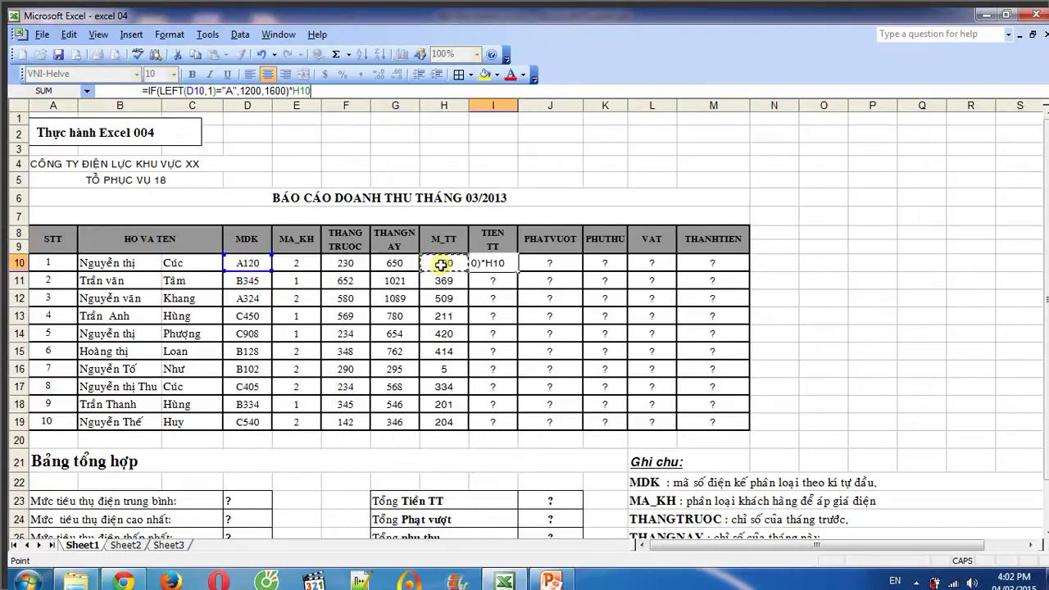
key(Return)
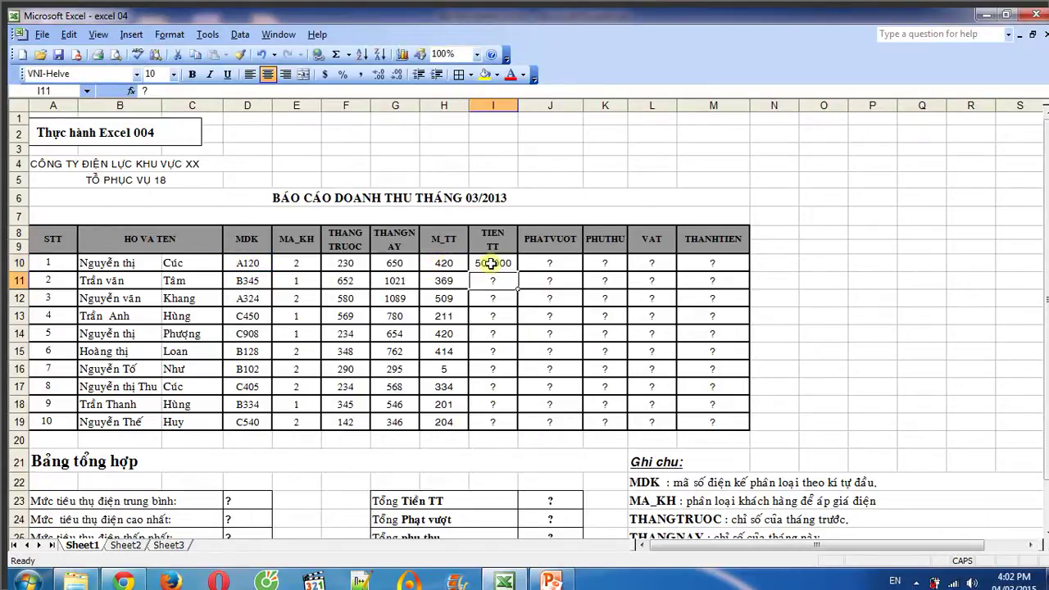
click(496, 263)
drag(516, 270, 512, 424)
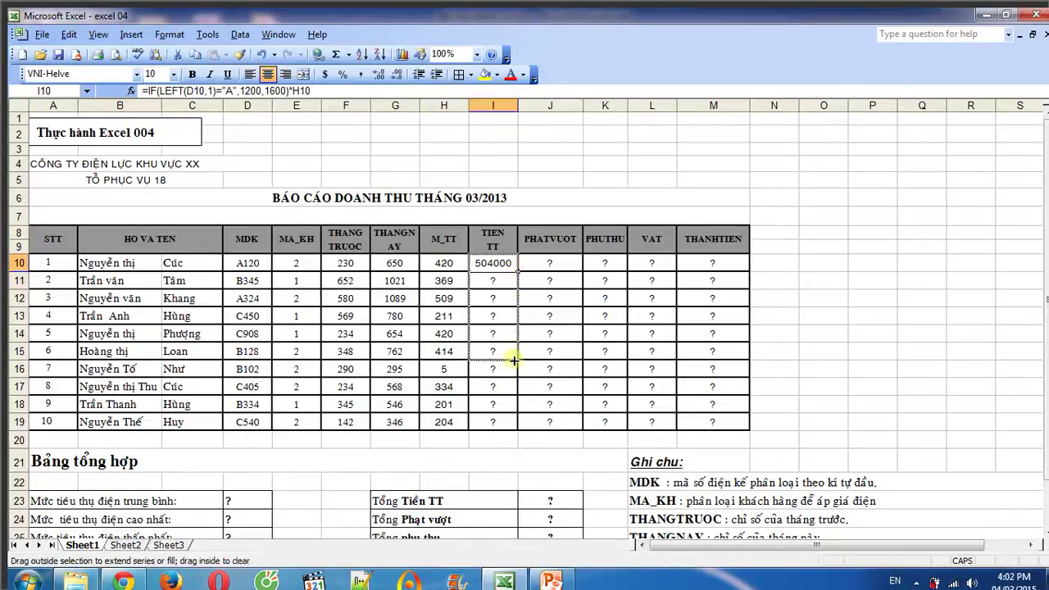
click(480, 259)
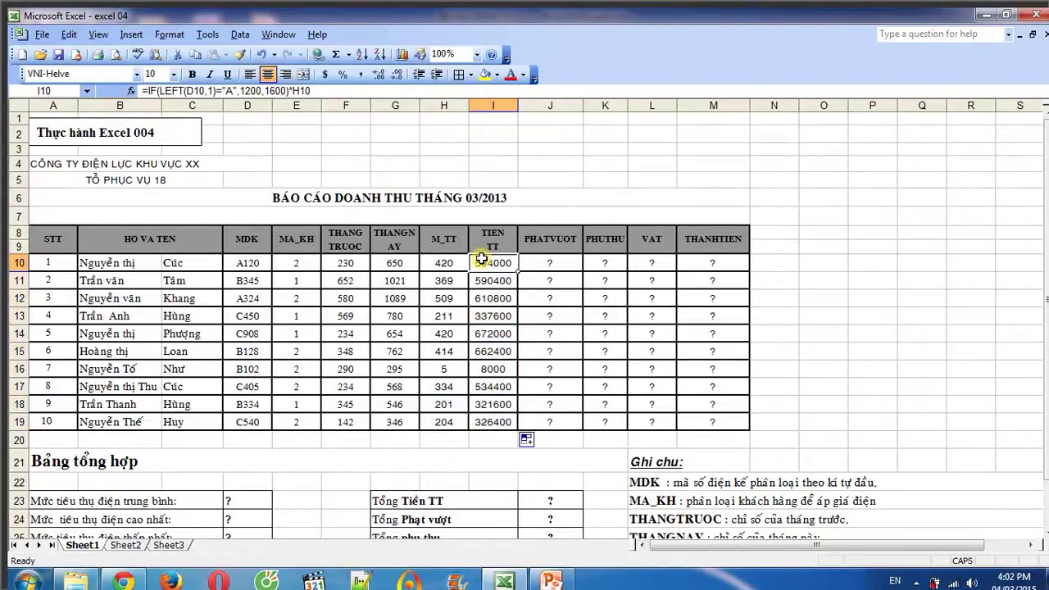
click(553, 263)
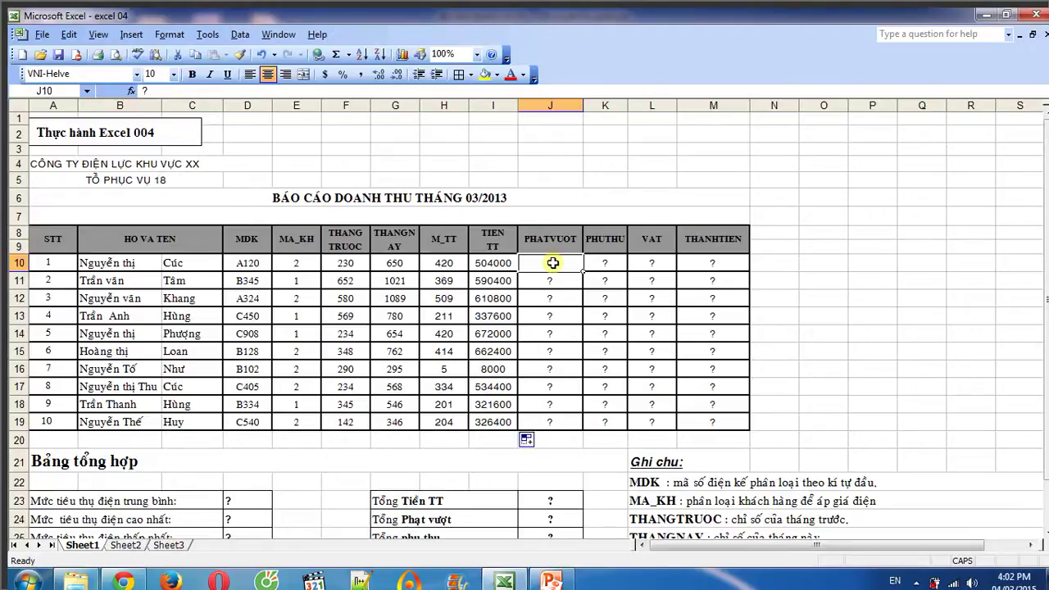
- Enter the over-limit penalty formula =IF(H10>150,(H10-150)*2000,0) in J10
click(248, 92)
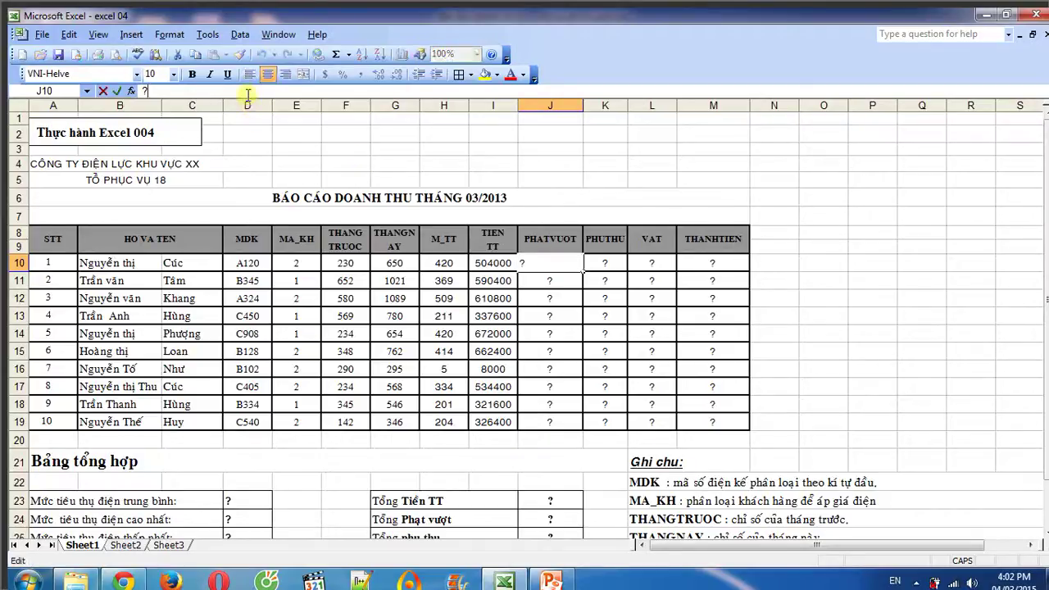
key(BackSpace)
text(=I)
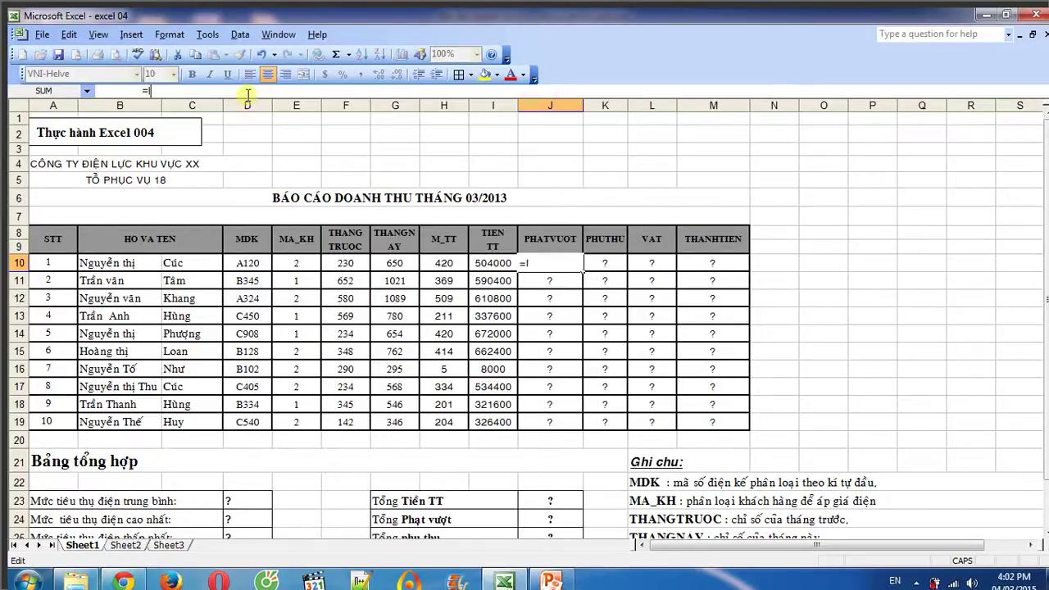
text(F()
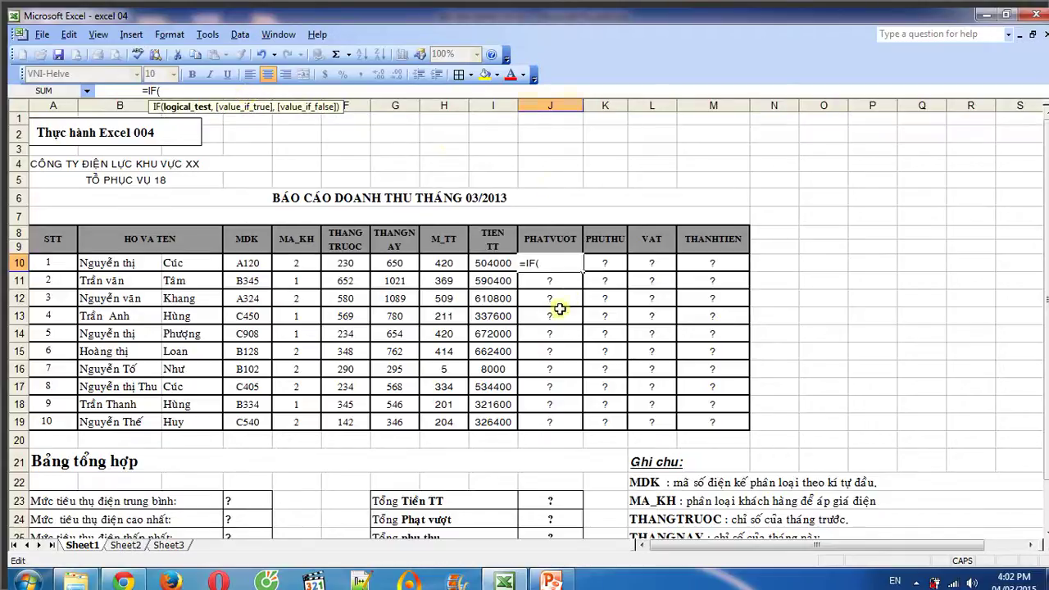
click(452, 262)
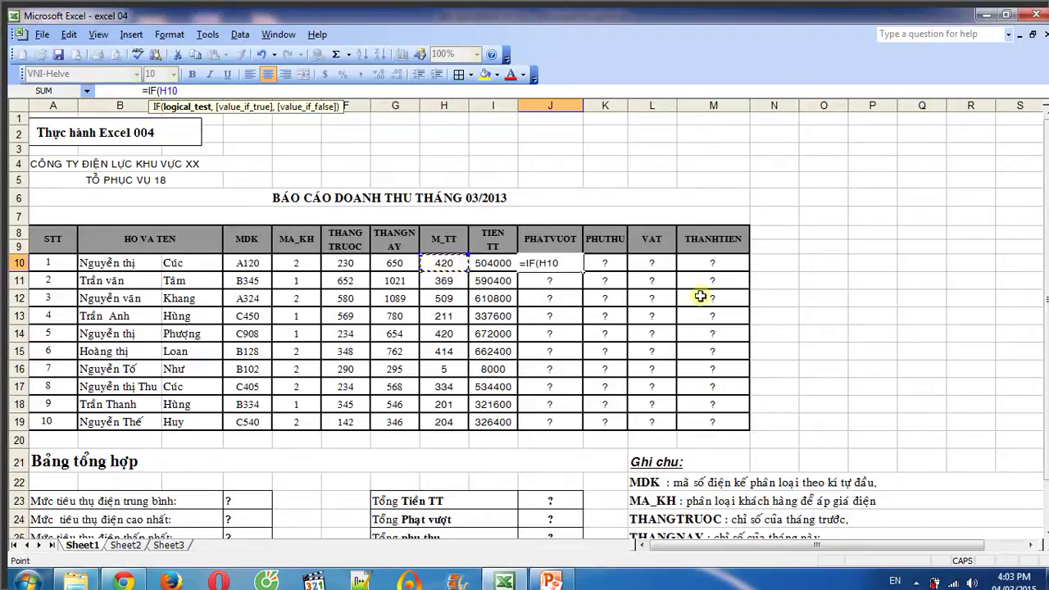
text(>150)
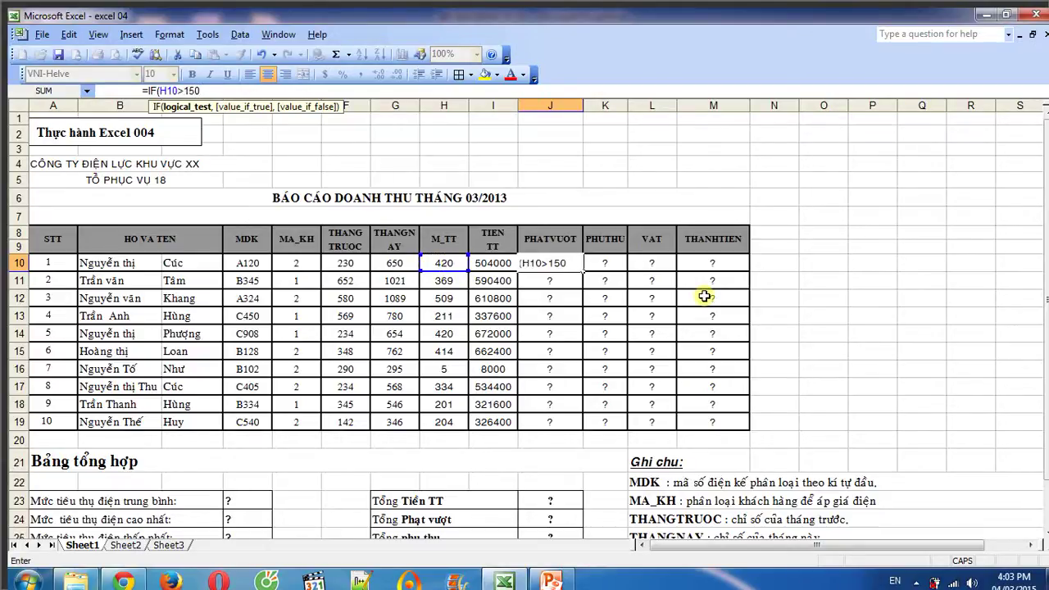
text(,)
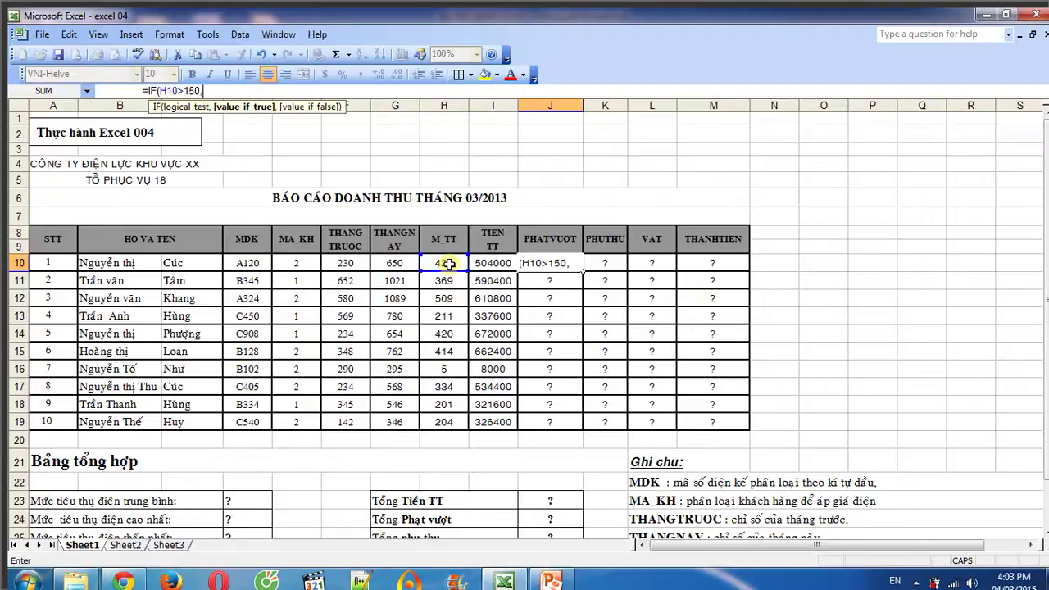
click(448, 265)
text(-)
text(150)
click(206, 91)
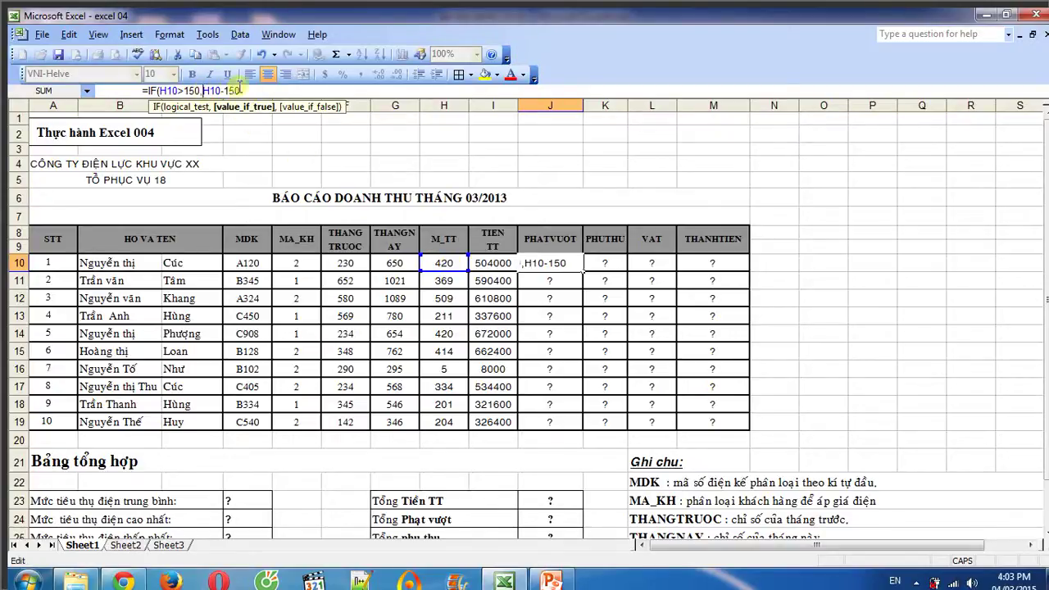
text(()
key(Right)
key(Right)
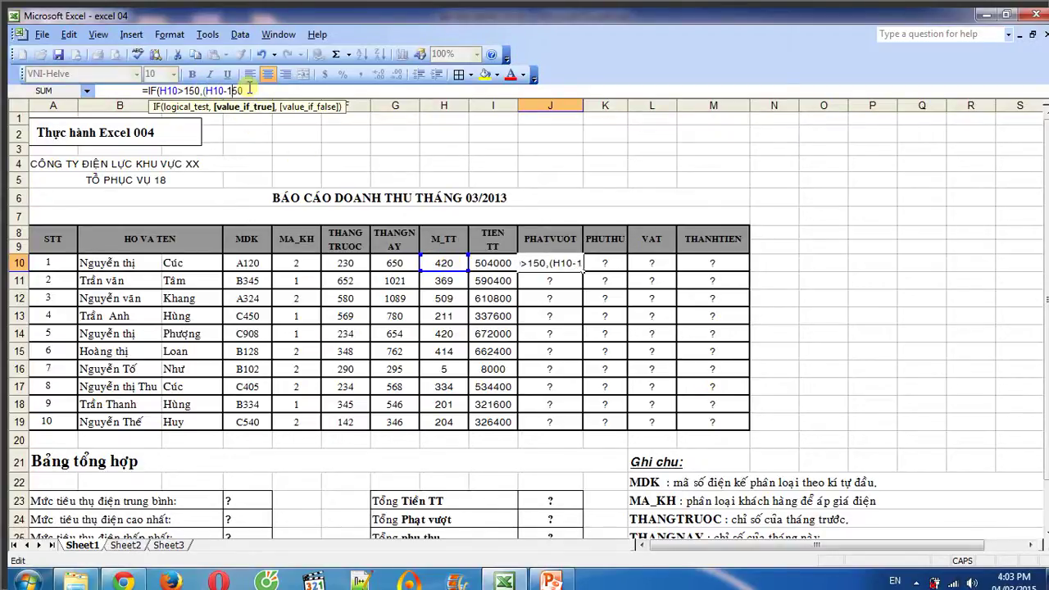
key(Right)
key(Right)
key(Right)
text())
text(*)
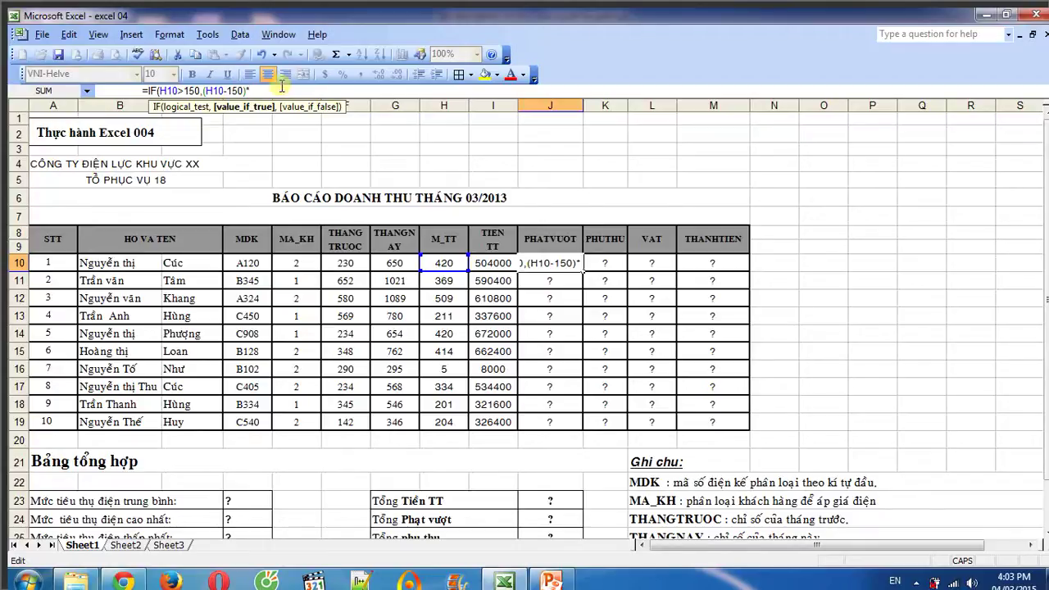
text(200)
text(0,0)
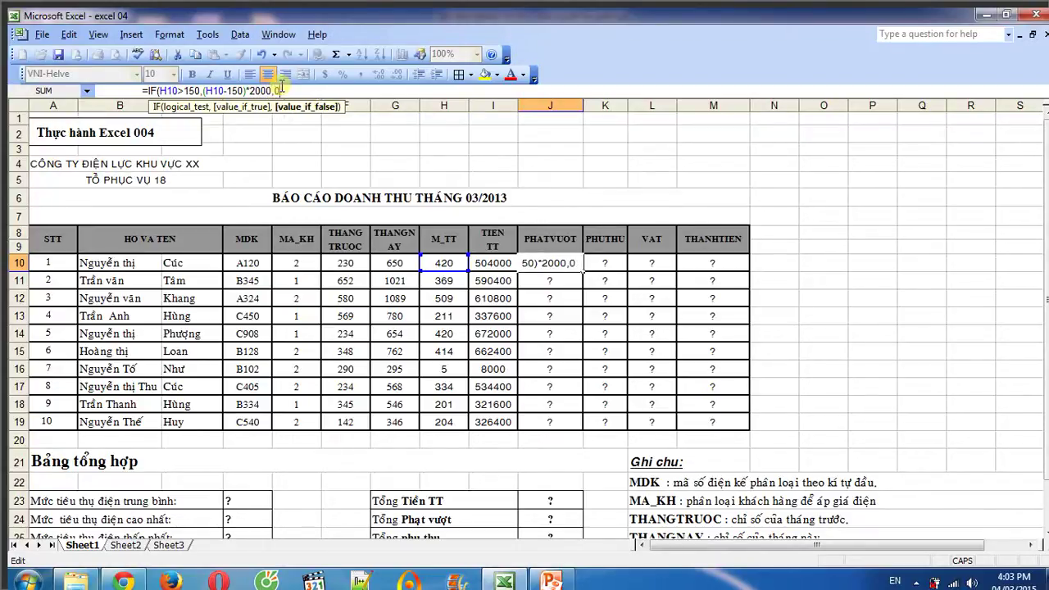
text())
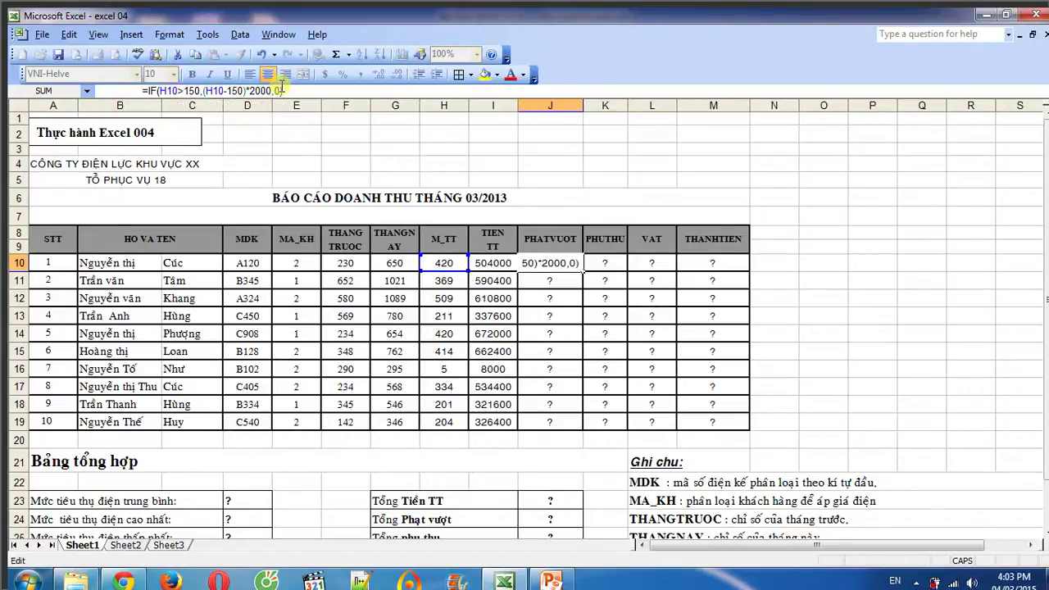
key(Return)
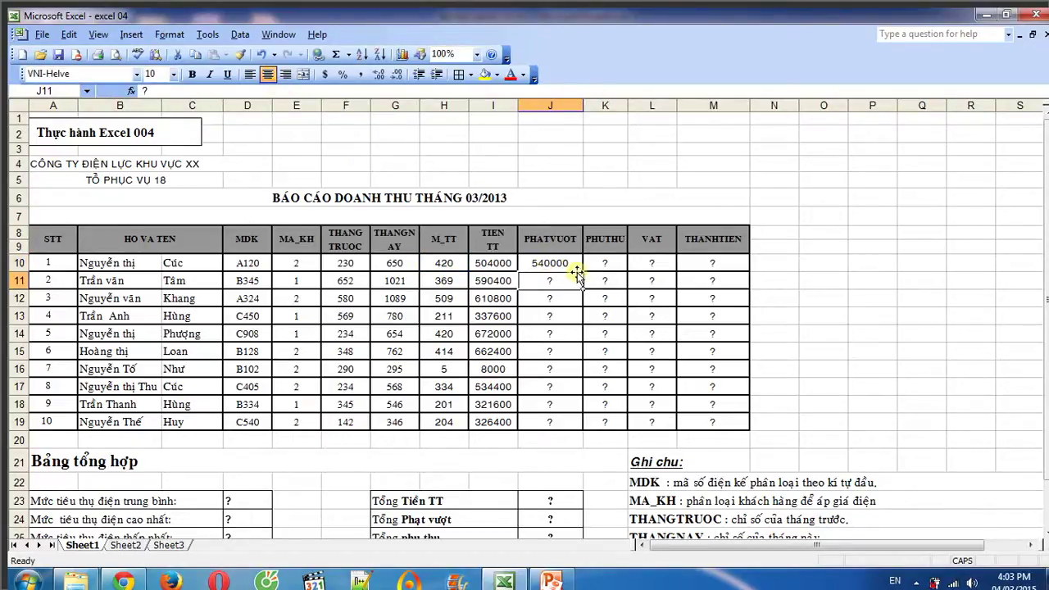
- Copy the PHATVUOT formula down to J19 and widen column J
click(569, 266)
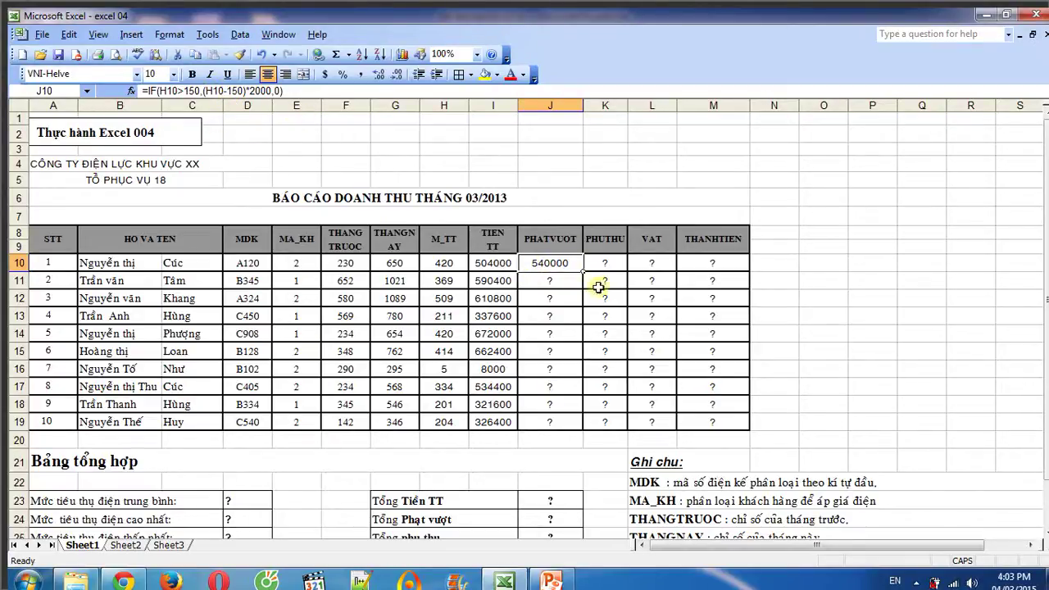
drag(584, 271, 585, 429)
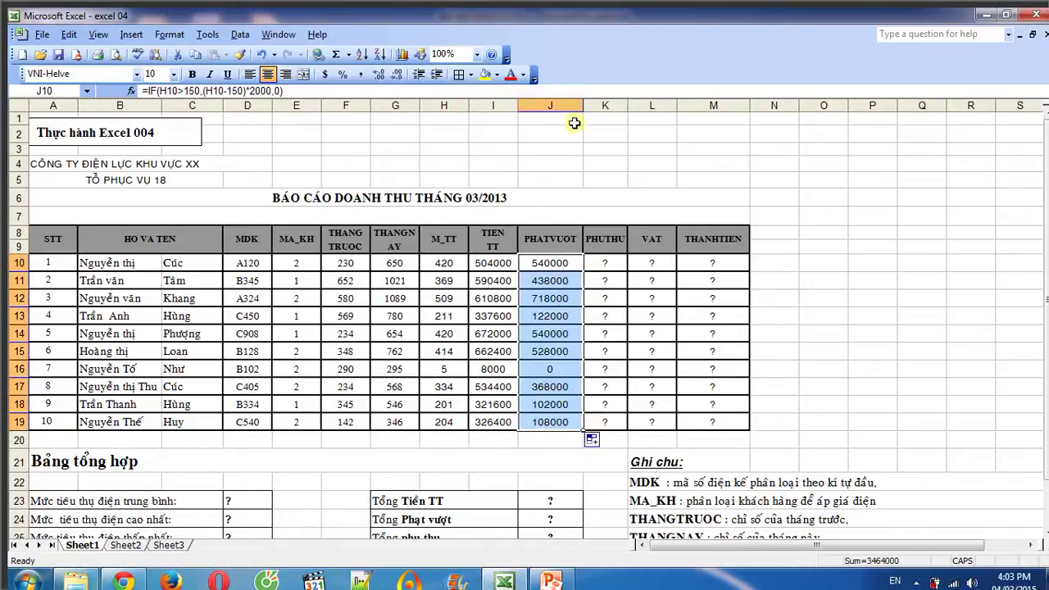
drag(583, 105, 593, 107)
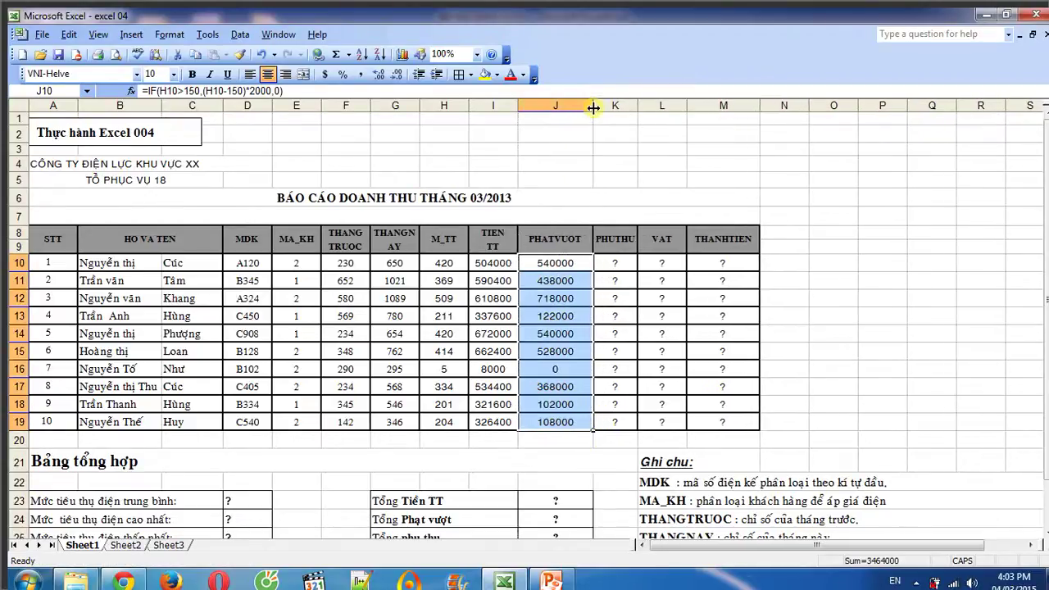
click(537, 261)
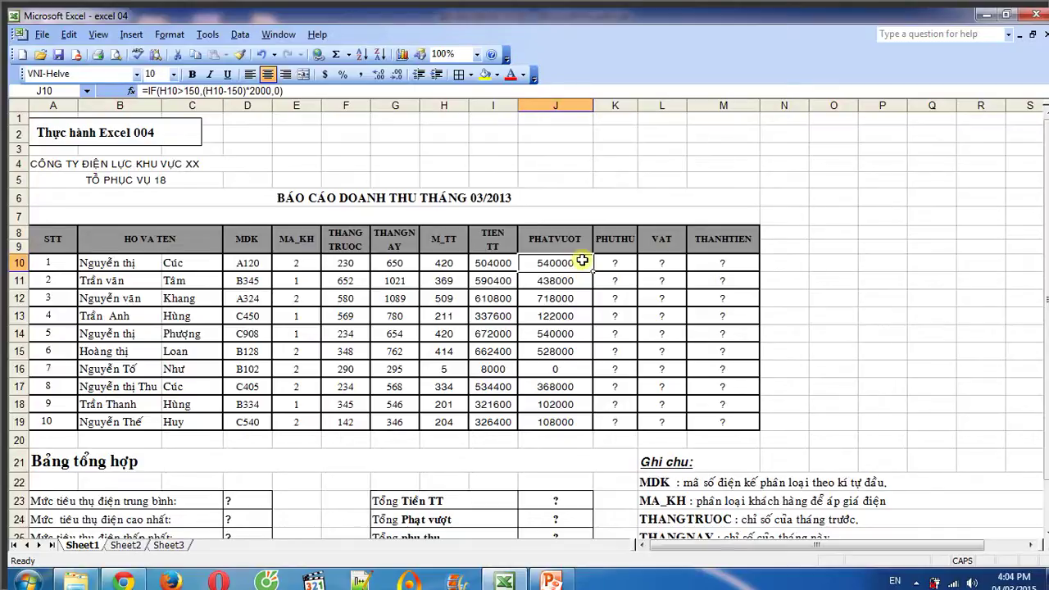
click(612, 263)
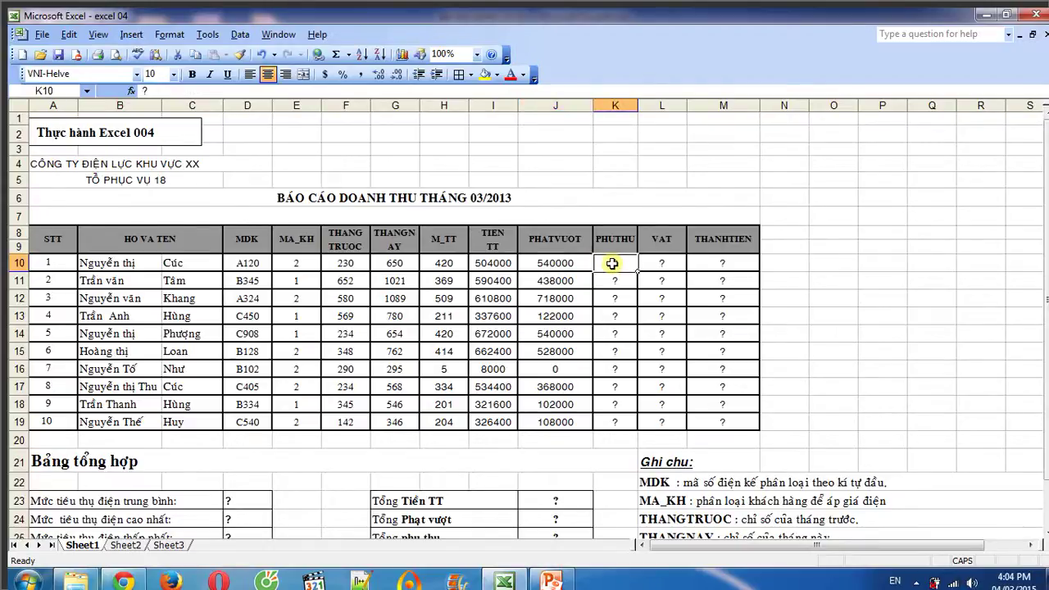
- Enter =2%*(I10+J10) in K10, fill it down to K19, and widen column K
click(332, 92)
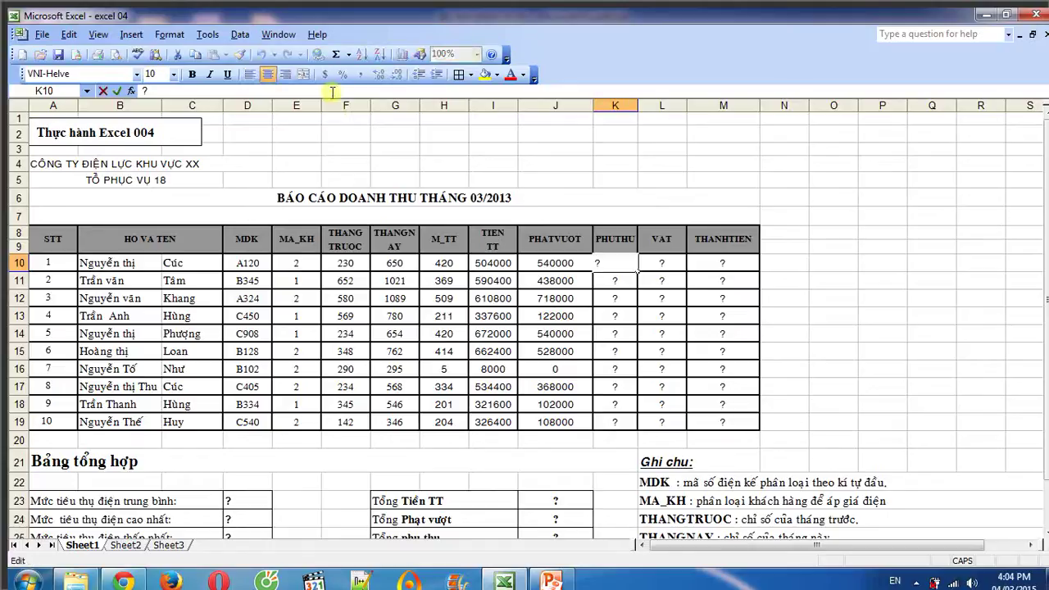
key(BackSpace)
text(=2)
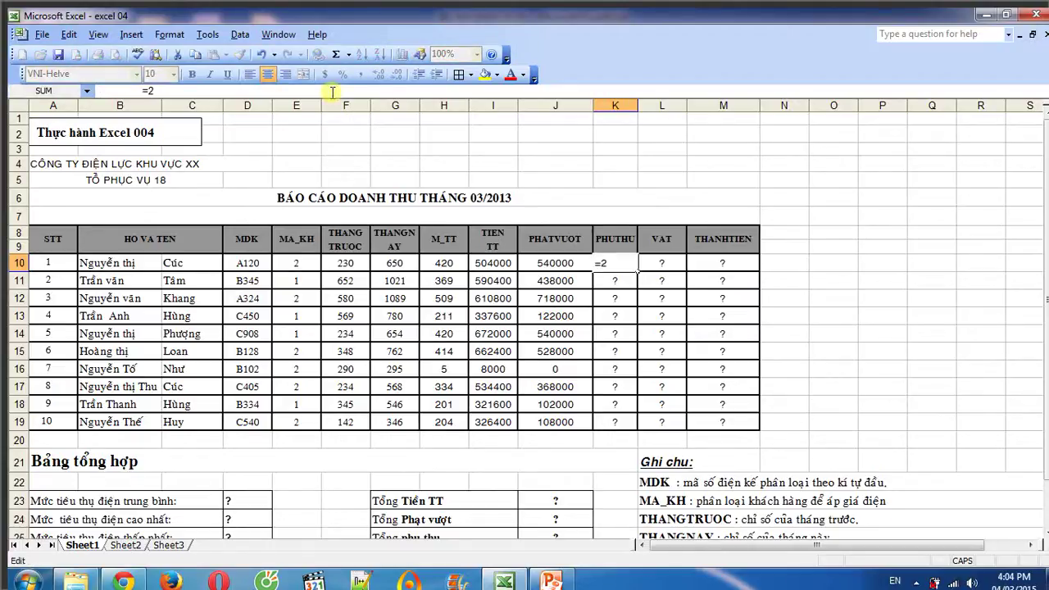
text(%*)
text(()
click(497, 261)
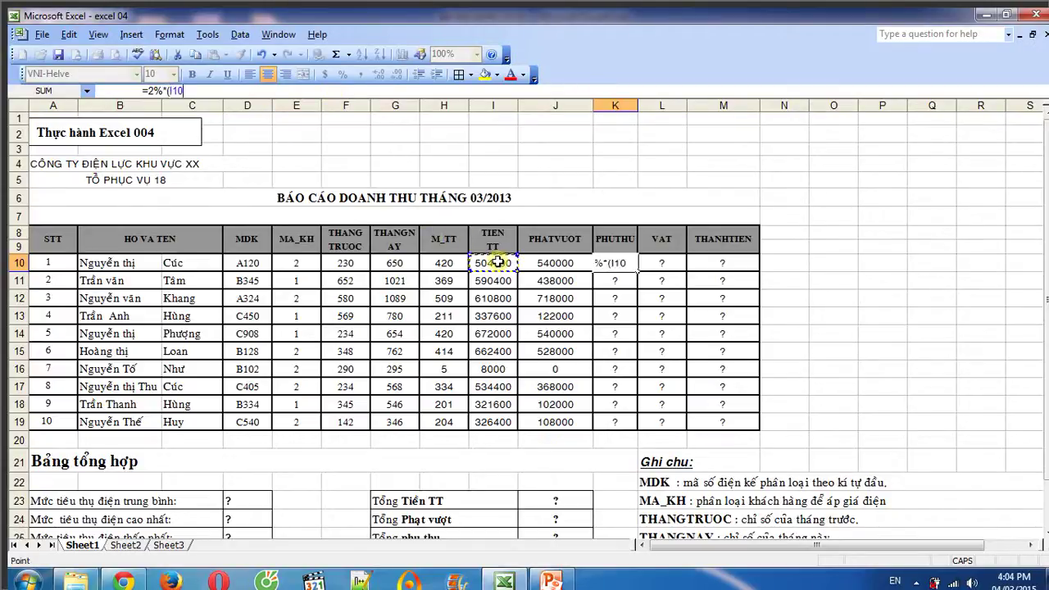
text(+)
click(557, 261)
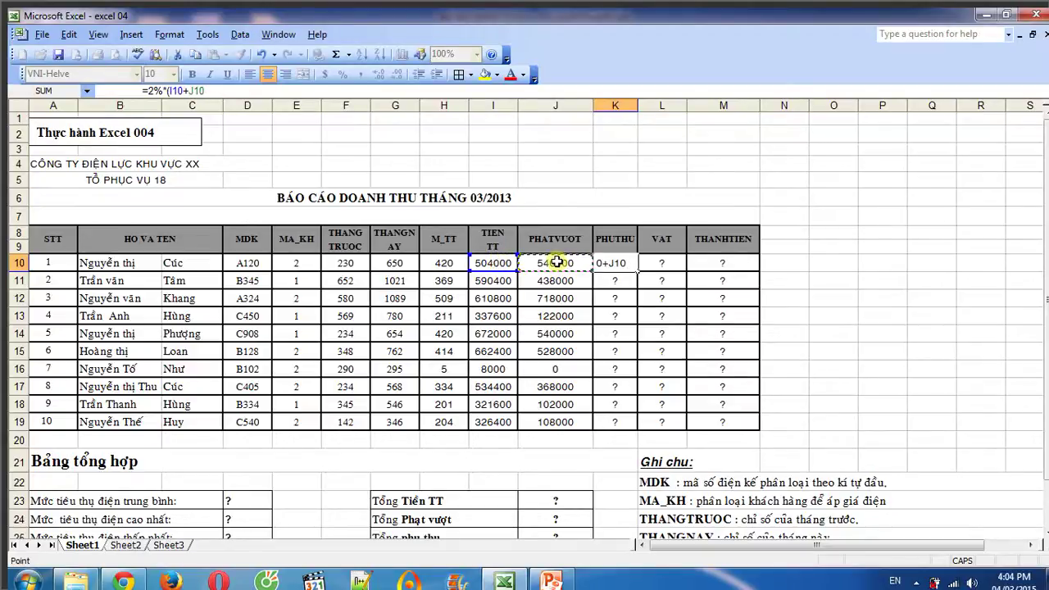
text())
key(Return)
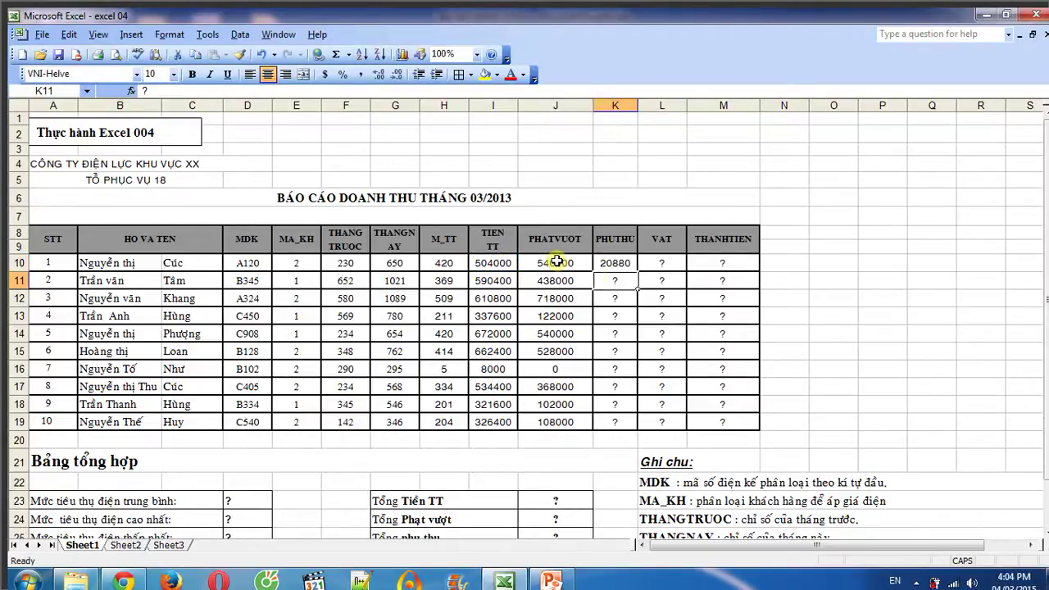
click(625, 263)
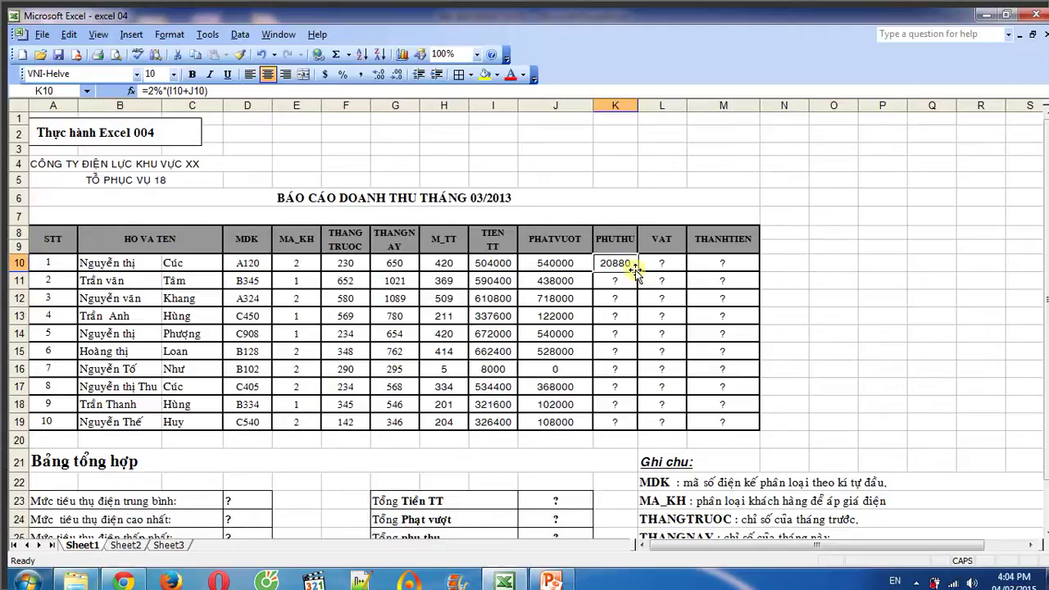
drag(635, 270, 636, 430)
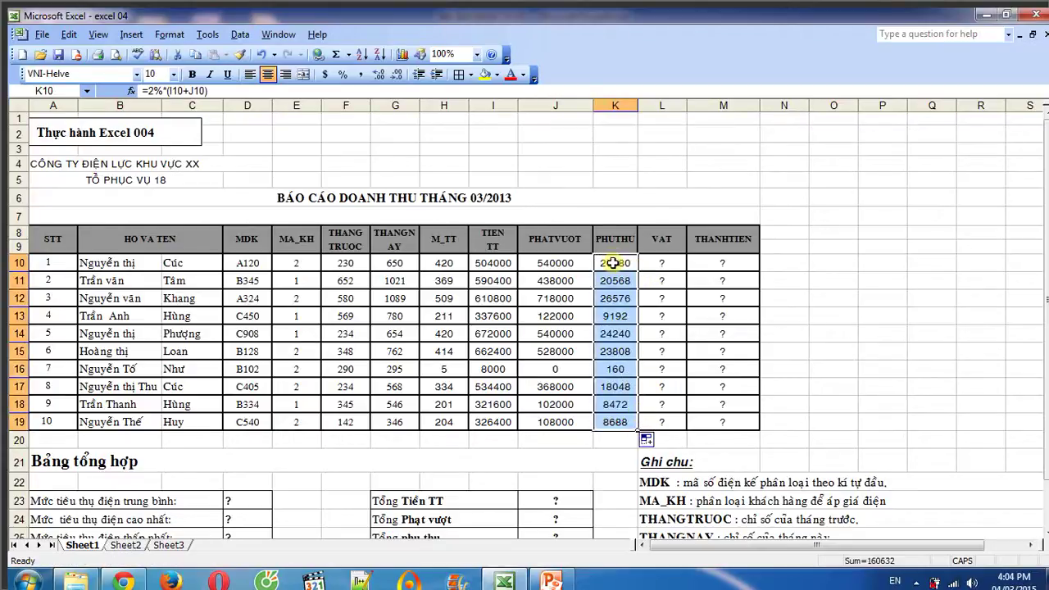
click(613, 262)
drag(638, 106, 659, 106)
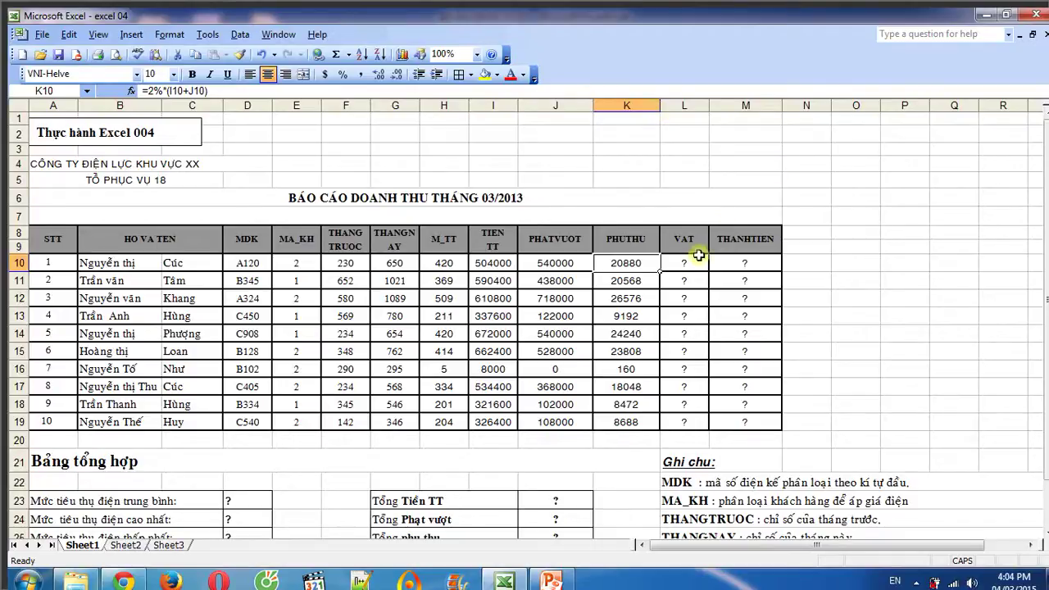
- Enter =10%*(I10+J10) in L10 and fill it down to L19
click(688, 261)
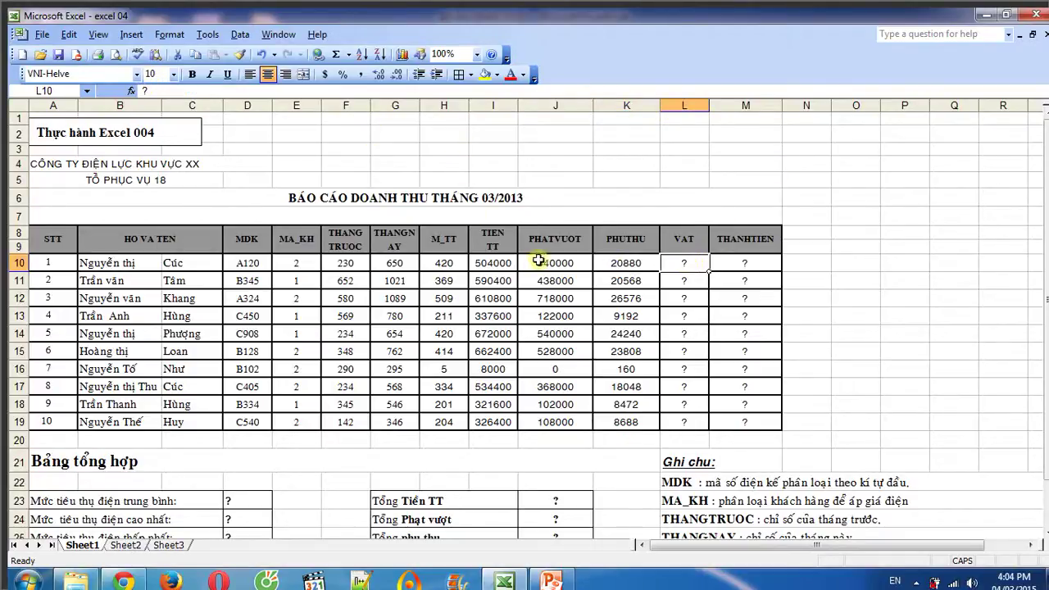
click(308, 103)
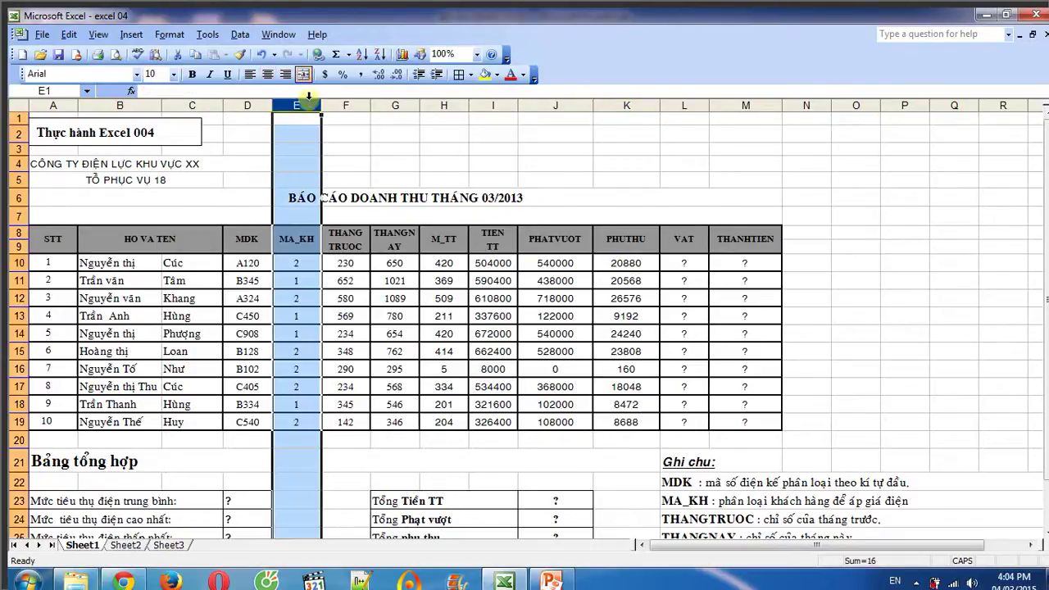
click(688, 258)
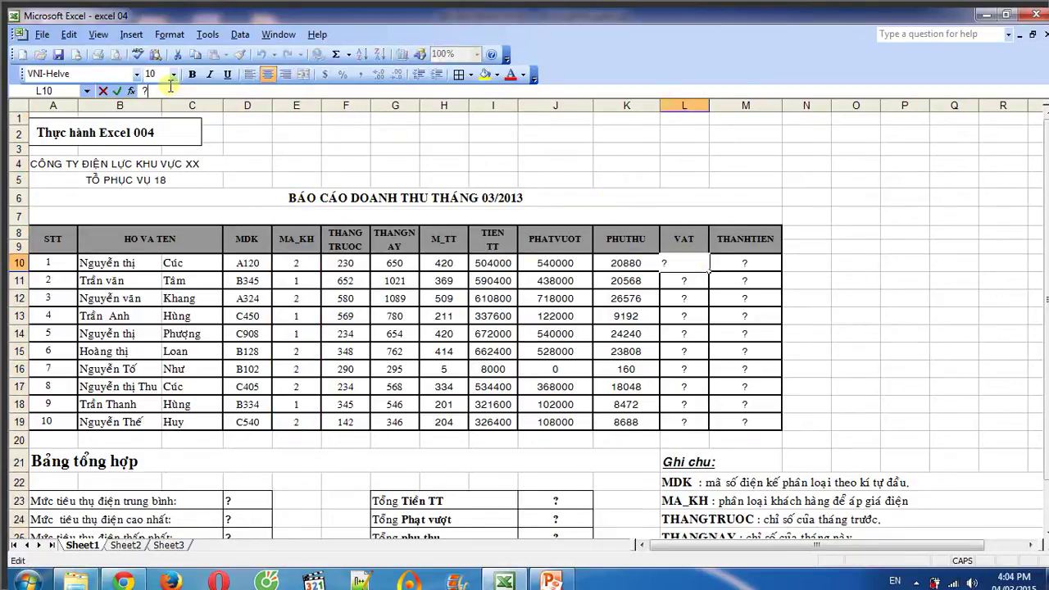
text(=)
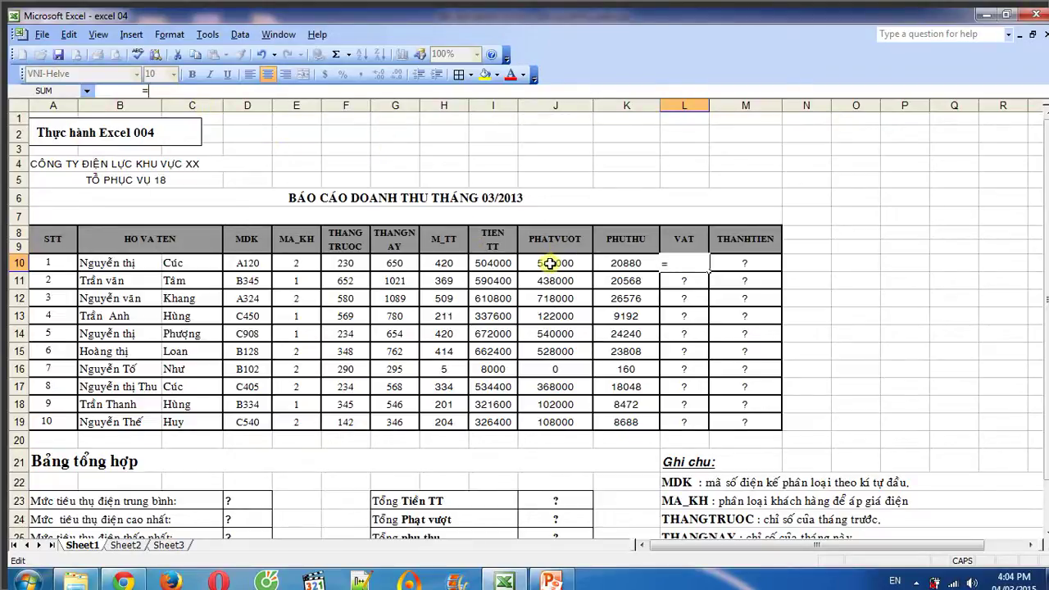
text(10)
text(*)
text(%*)
text(()
click(496, 262)
text(+)
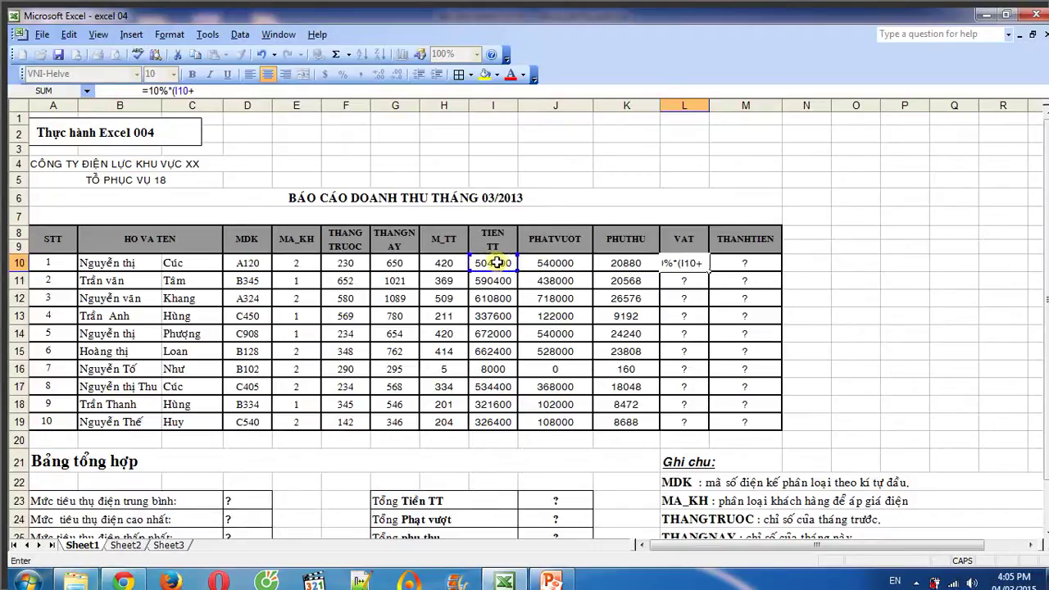
click(533, 262)
text())
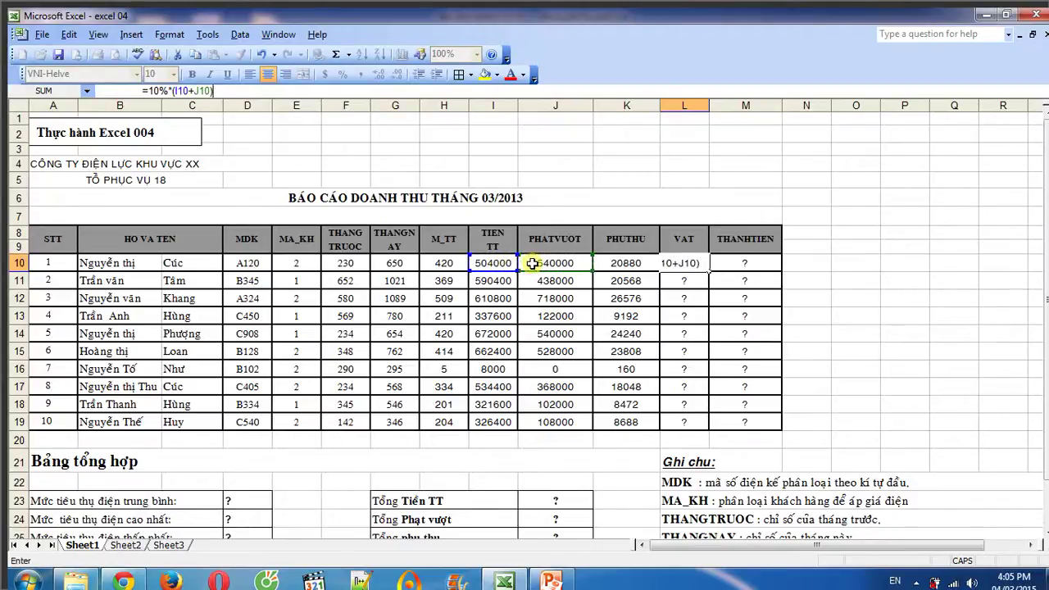
key(Return)
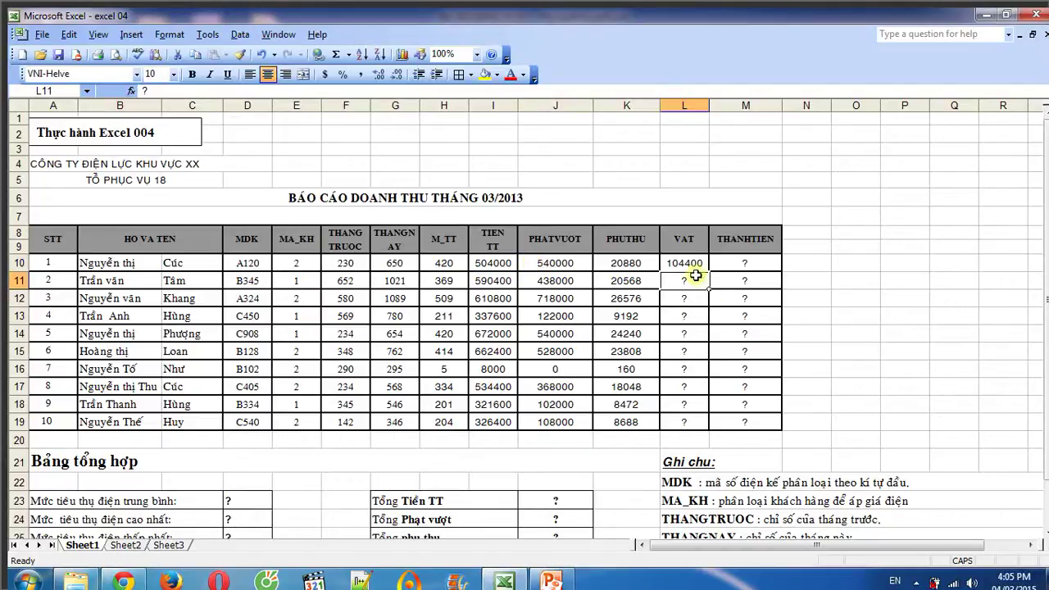
click(688, 263)
drag(709, 271, 700, 422)
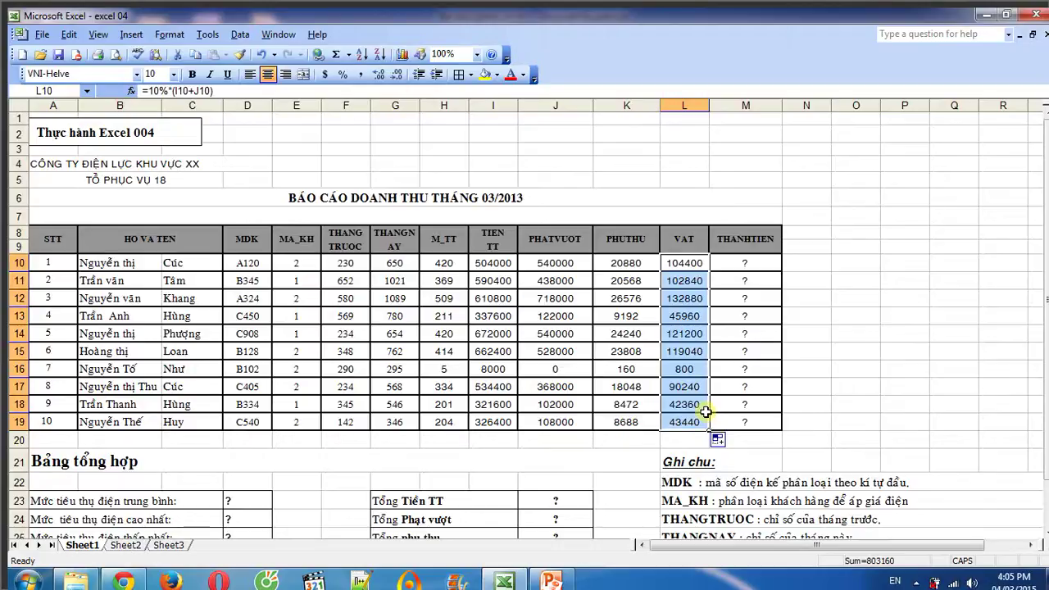
click(754, 264)
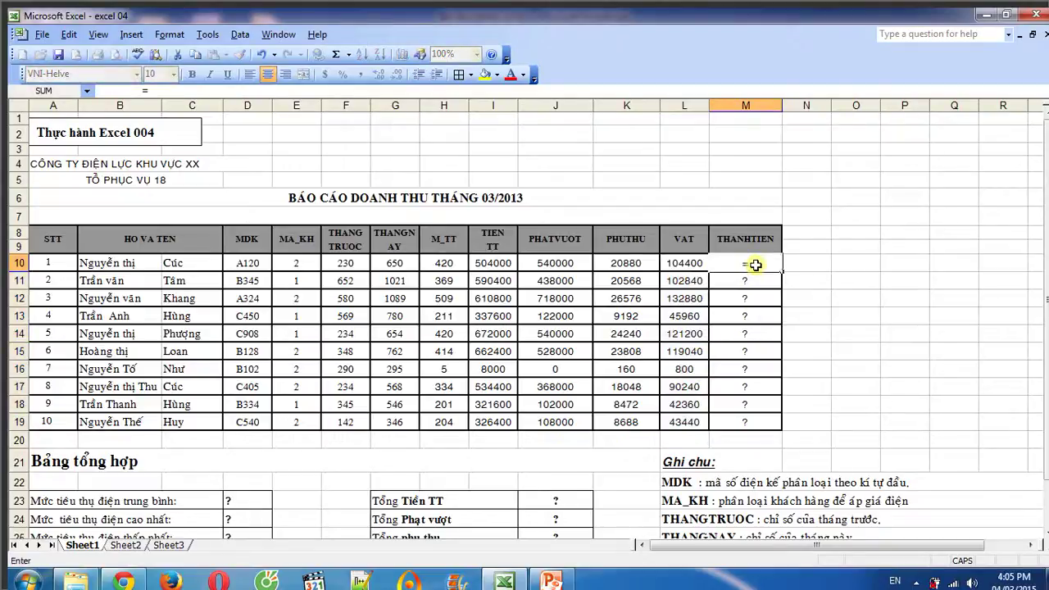
- Build =I10+J10+K10+L10 in M10 by clicking the four amount cells
click(188, 90)
key(BackSpace)
text(=)
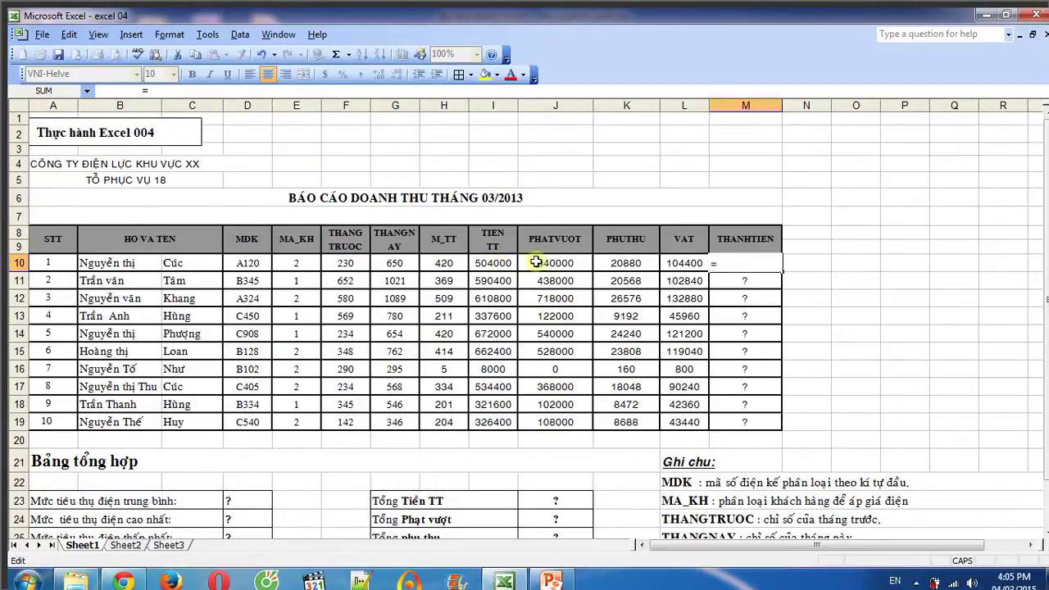
click(505, 263)
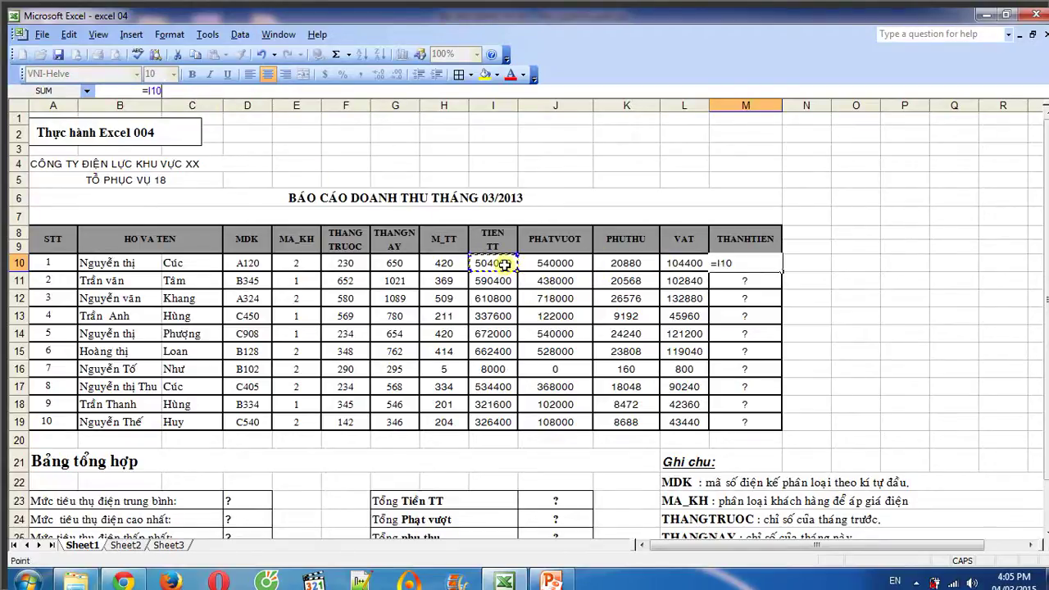
text(+)
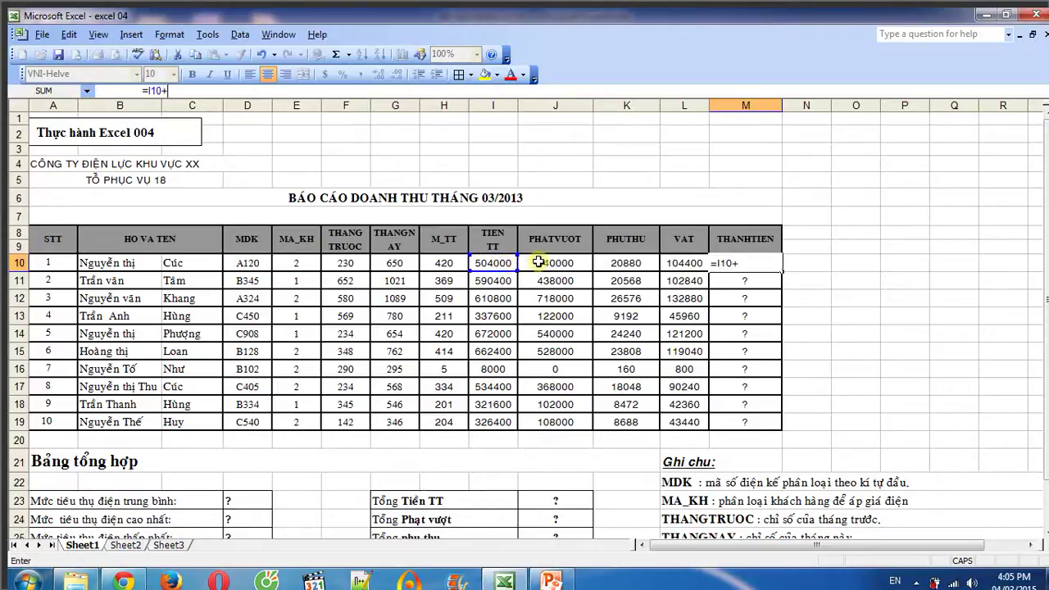
click(538, 262)
text(+)
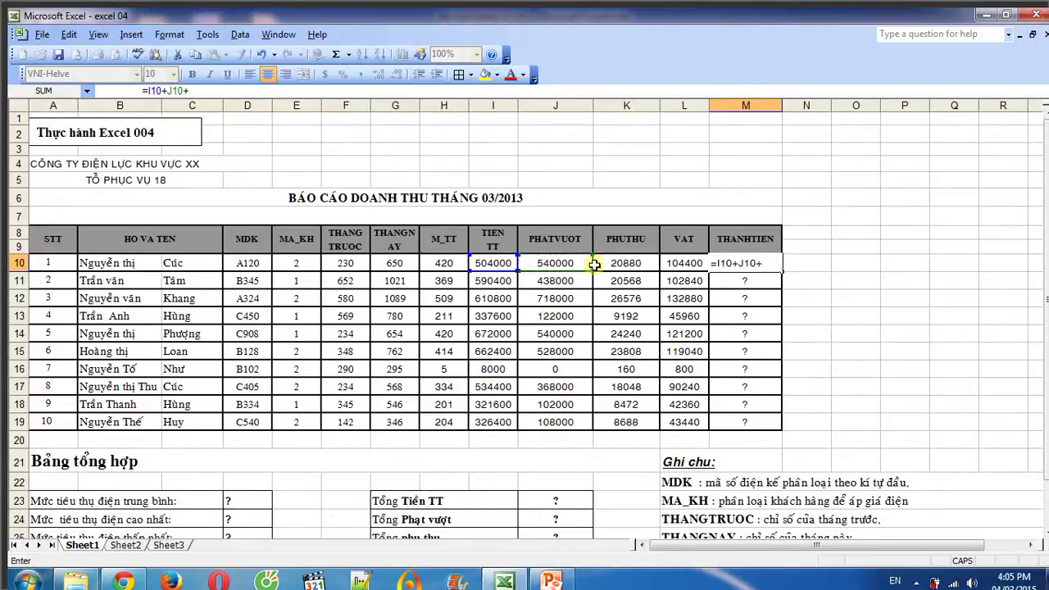
click(623, 264)
text(+)
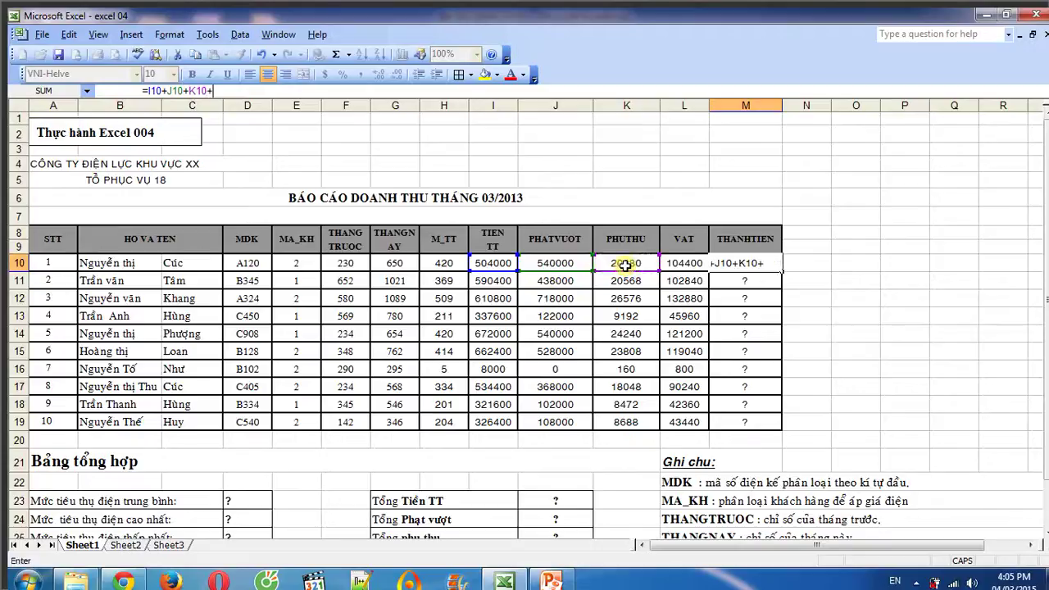
click(684, 263)
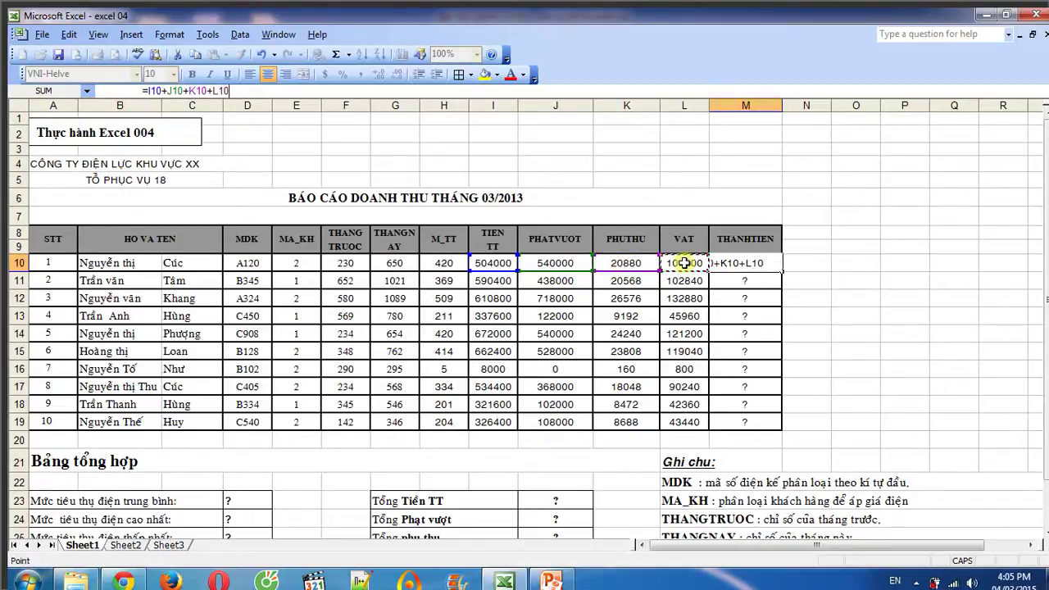
key(Return)
- Copy the THANHTIEN formula down to M19 for all ten customers
click(734, 263)
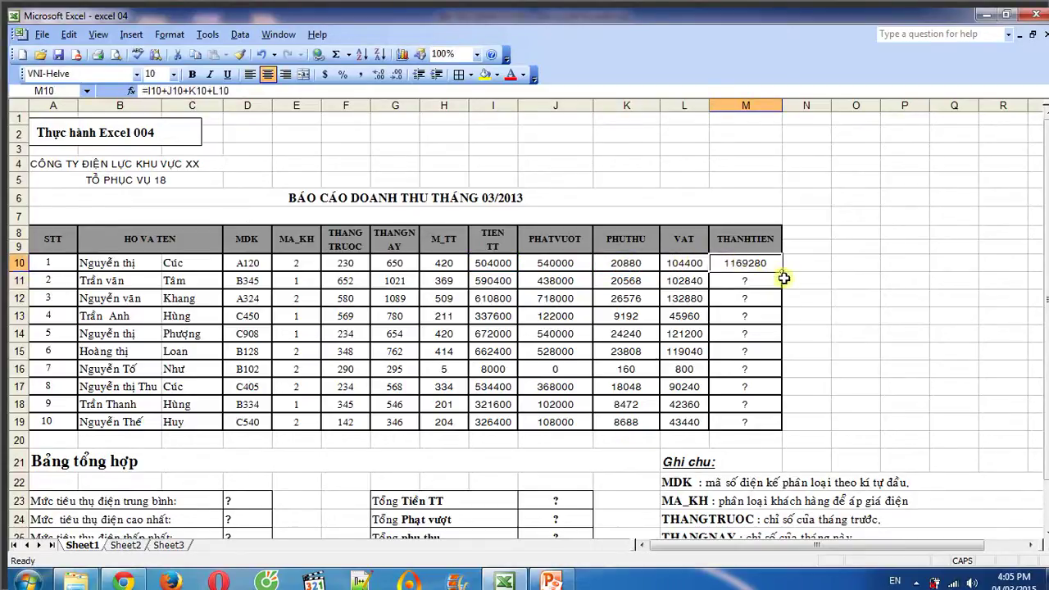
drag(779, 270, 779, 425)
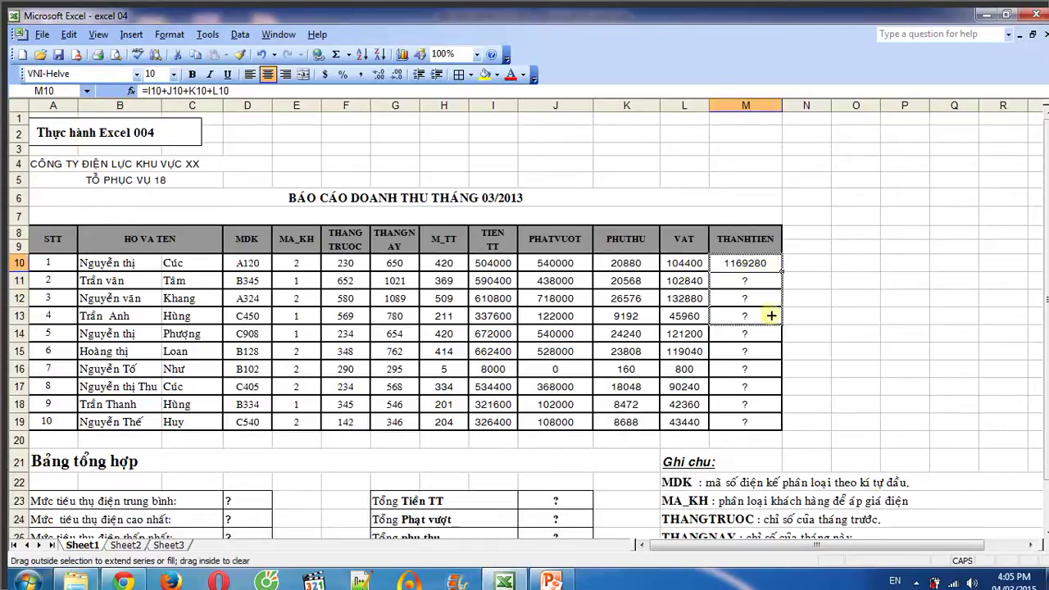
click(860, 281)
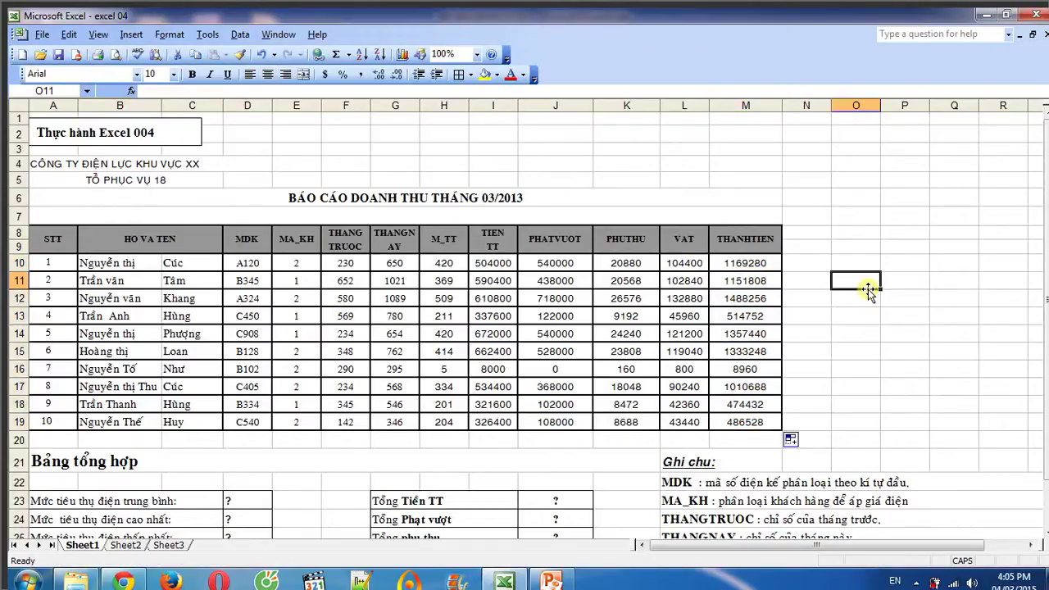
- Total the TIEN TT column with =SUM(I10:I19) in the Tổng Tiền TT cell, giving 4567600
scroll(868, 295, down, 1)
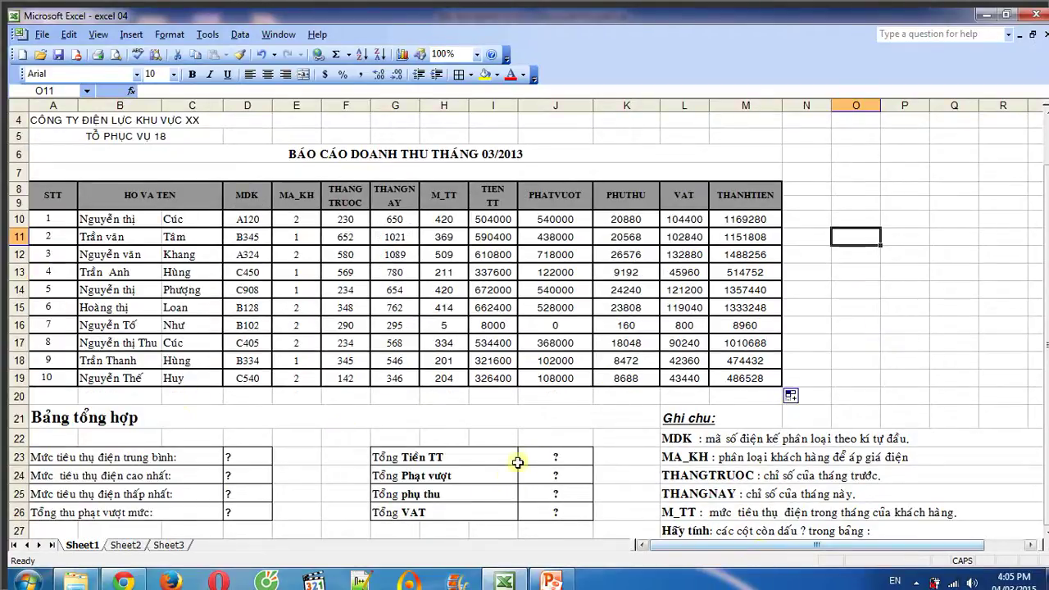
click(556, 457)
click(546, 476)
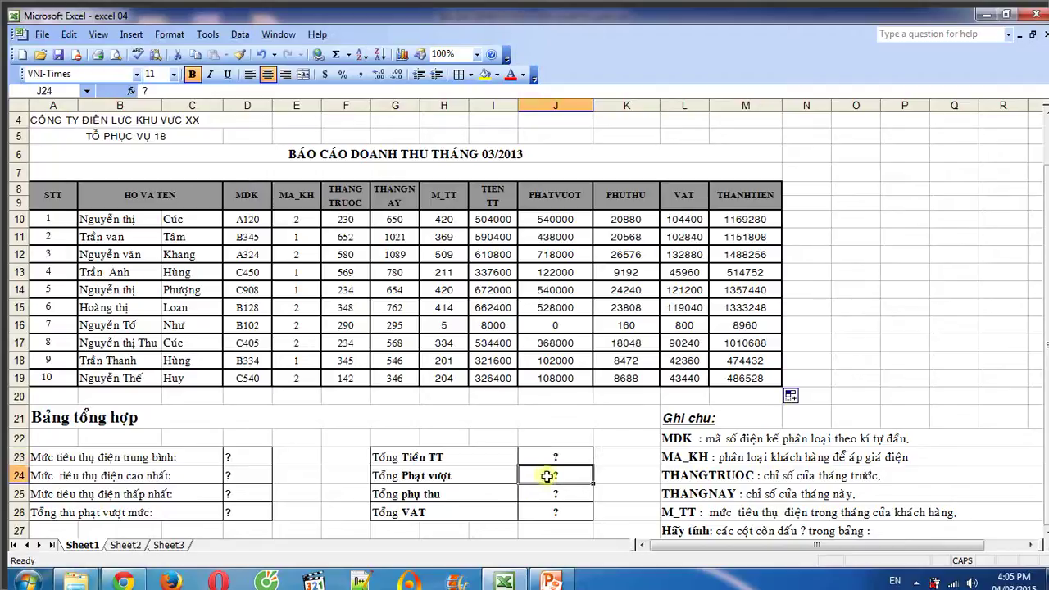
click(553, 494)
click(552, 512)
click(561, 455)
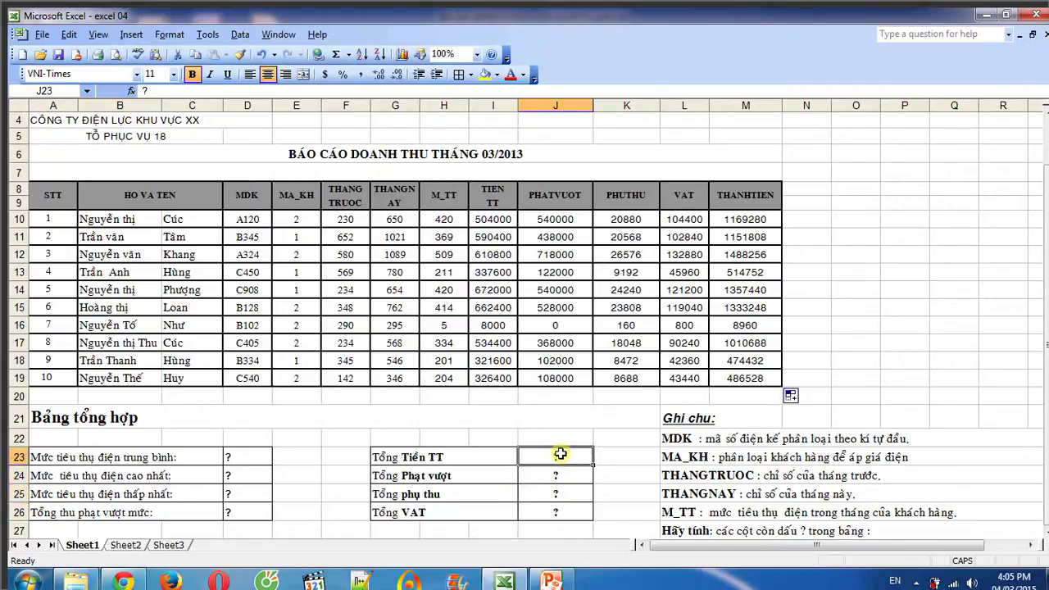
text(=)
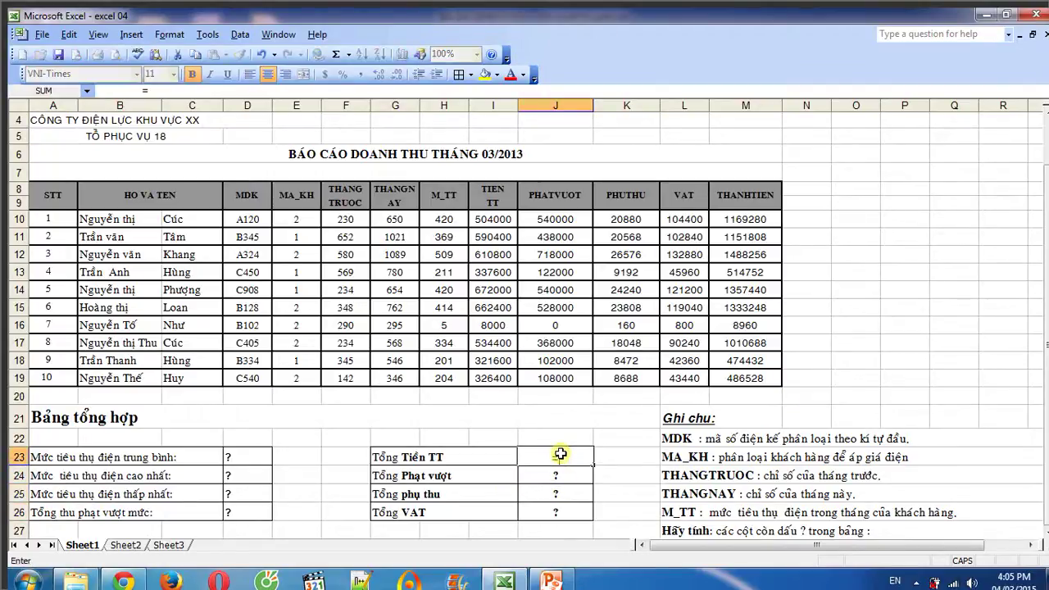
text(SUM()
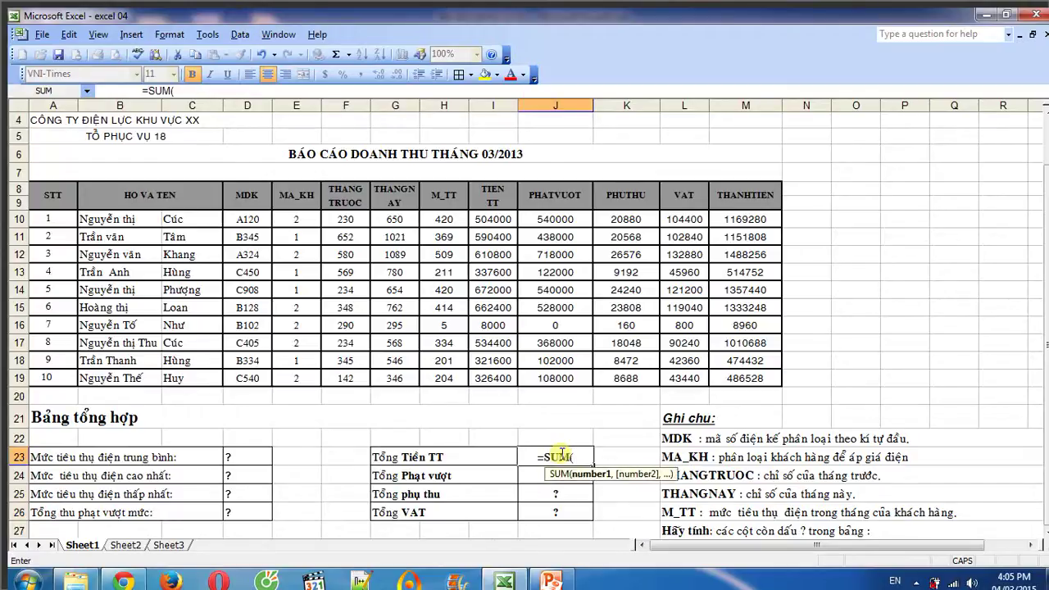
drag(489, 218, 494, 373)
text())
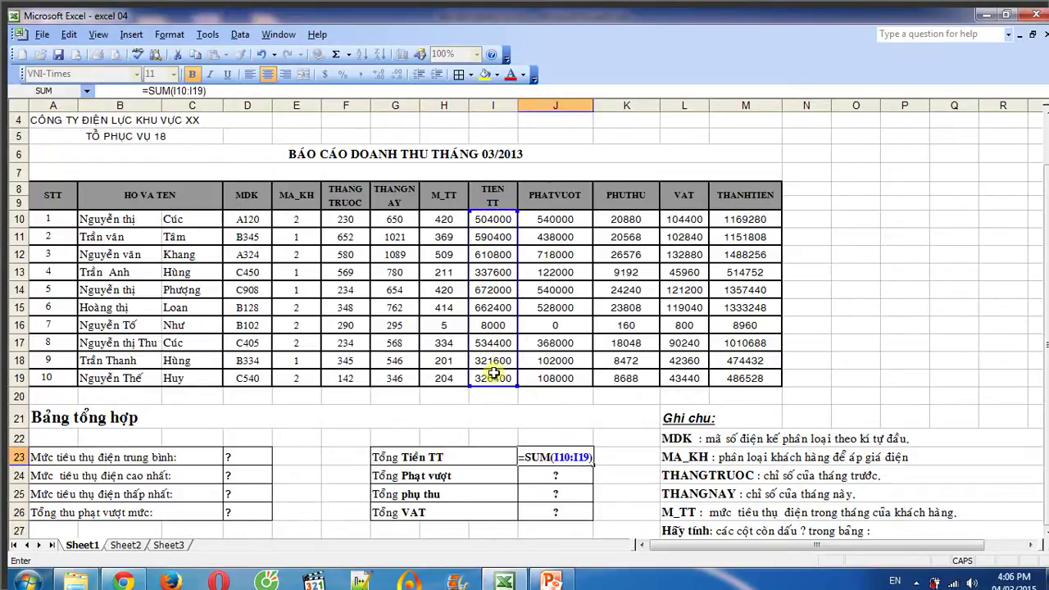
key(Return)
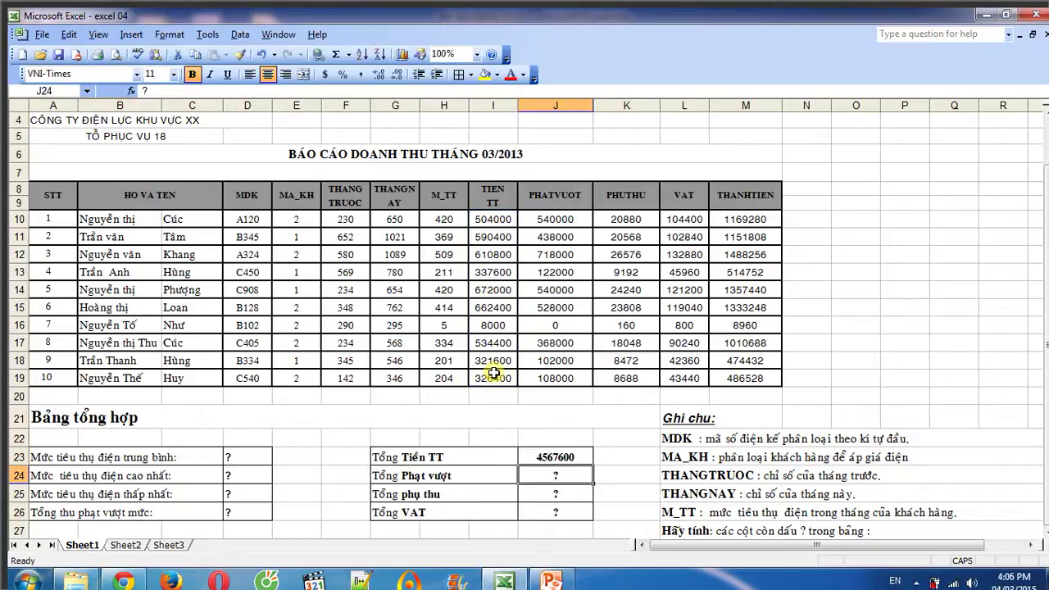
- Enter =SUM(J10:J19) for Tổng Phạt vượt
text(=)
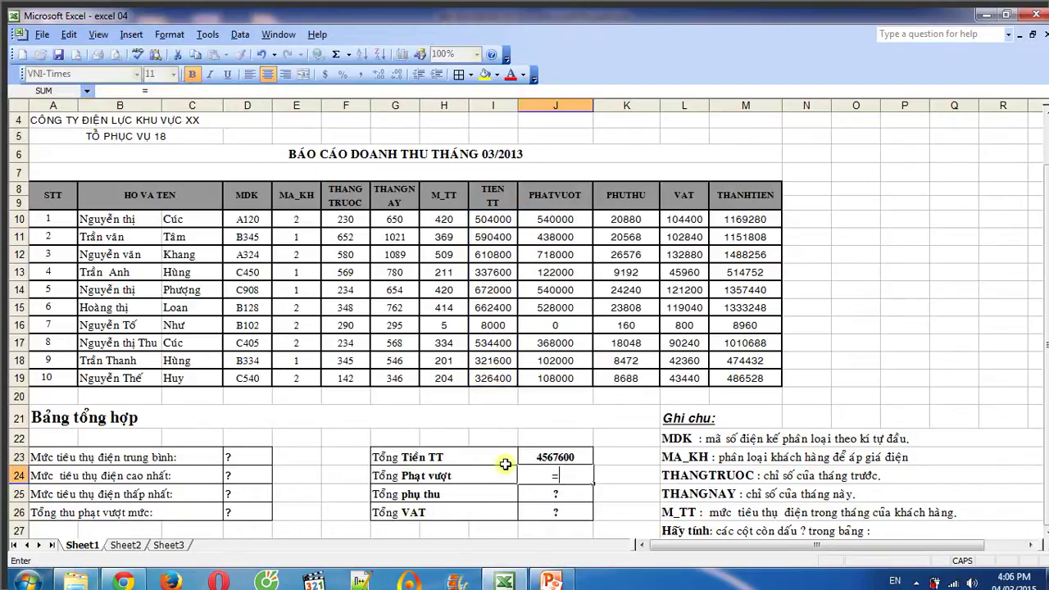
text(SUM()
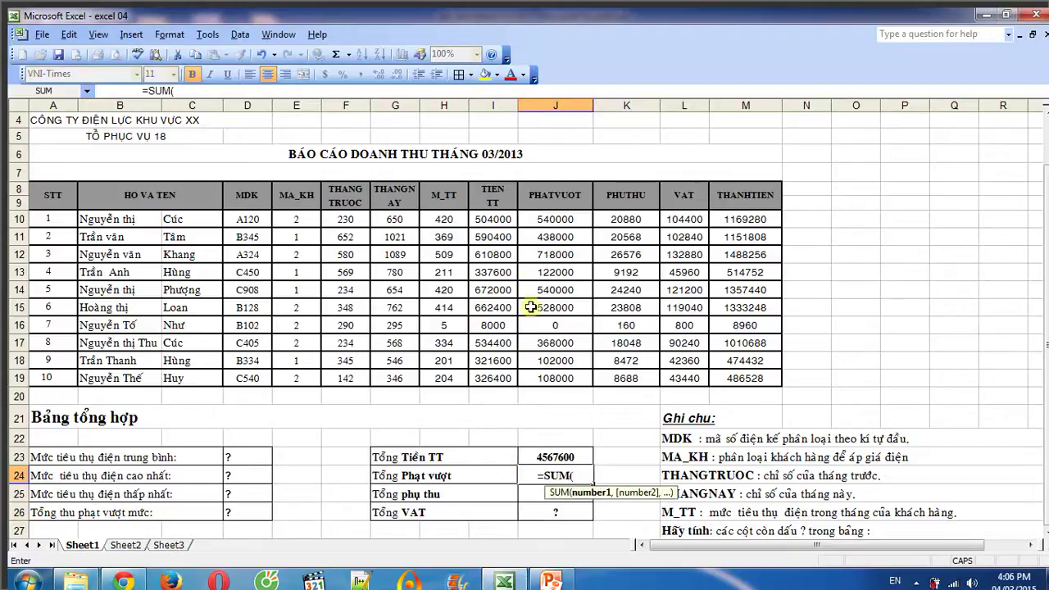
drag(562, 218, 546, 378)
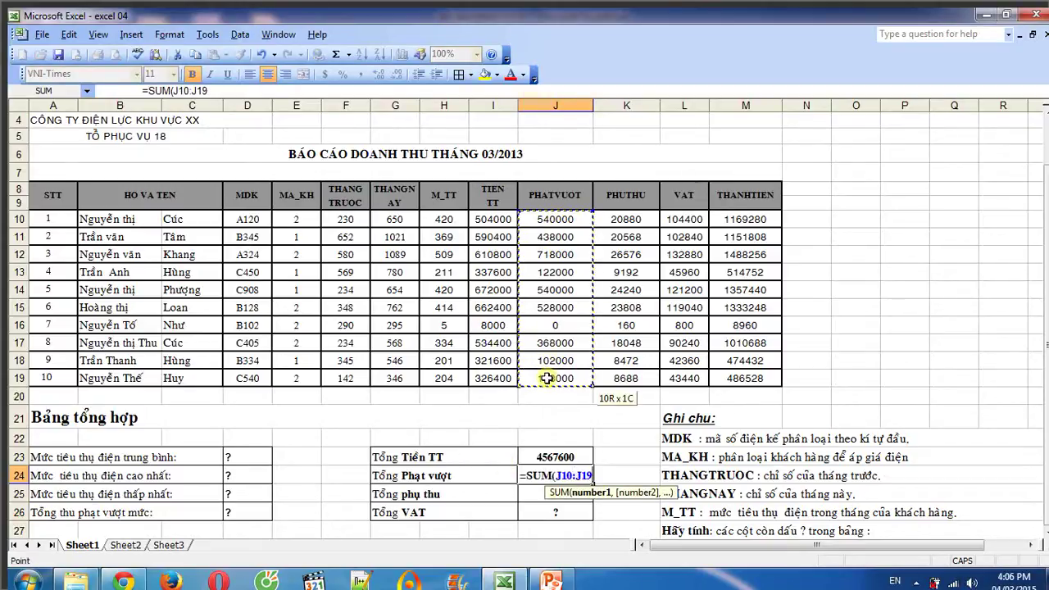
text())
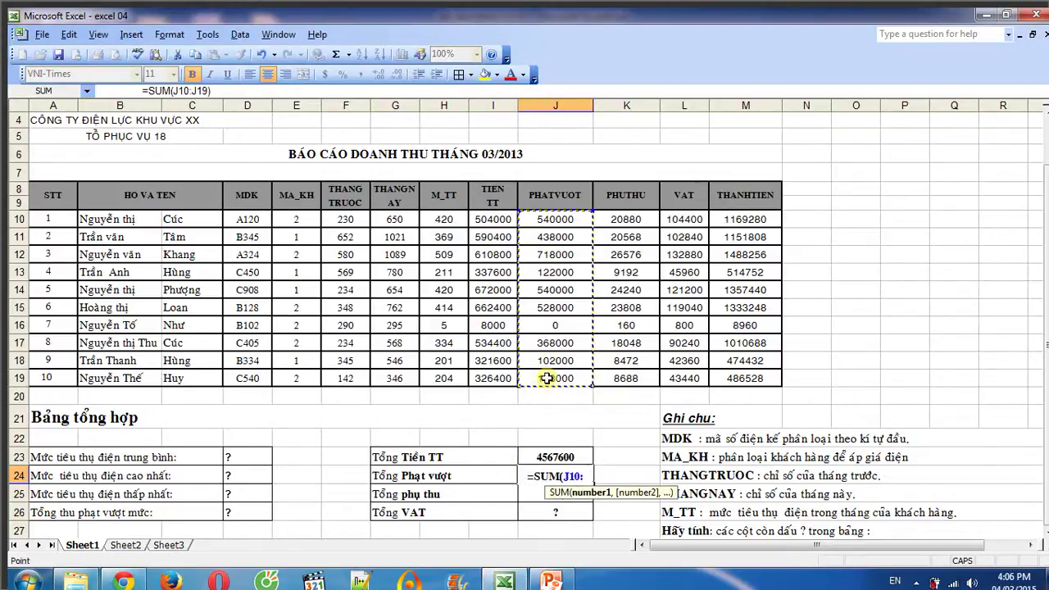
key(Return)
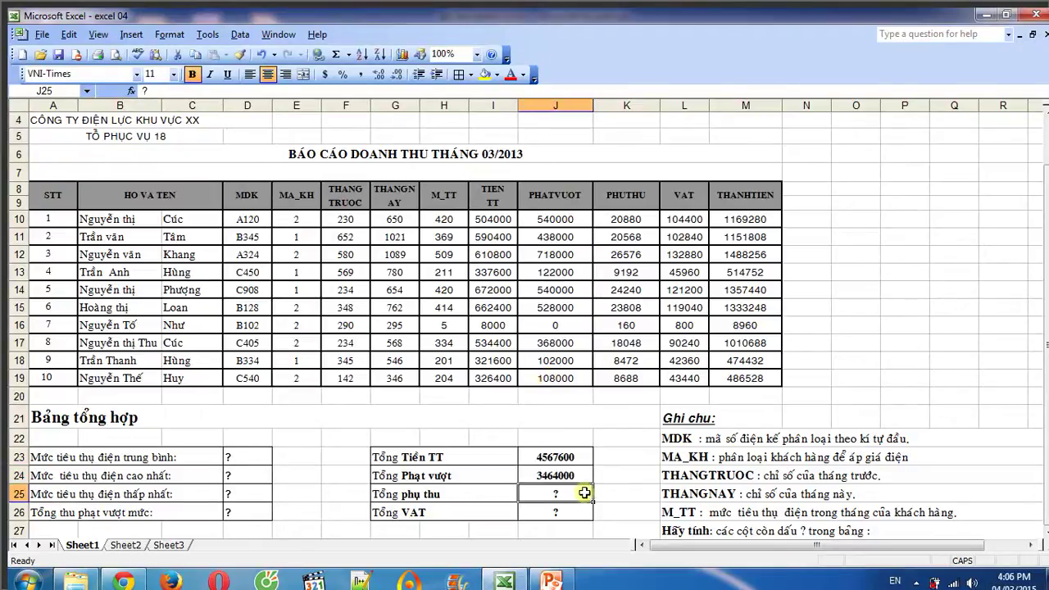
- Enter =SUM(K10:K19) for Tổng phụ thu, giving 160632
text(=)
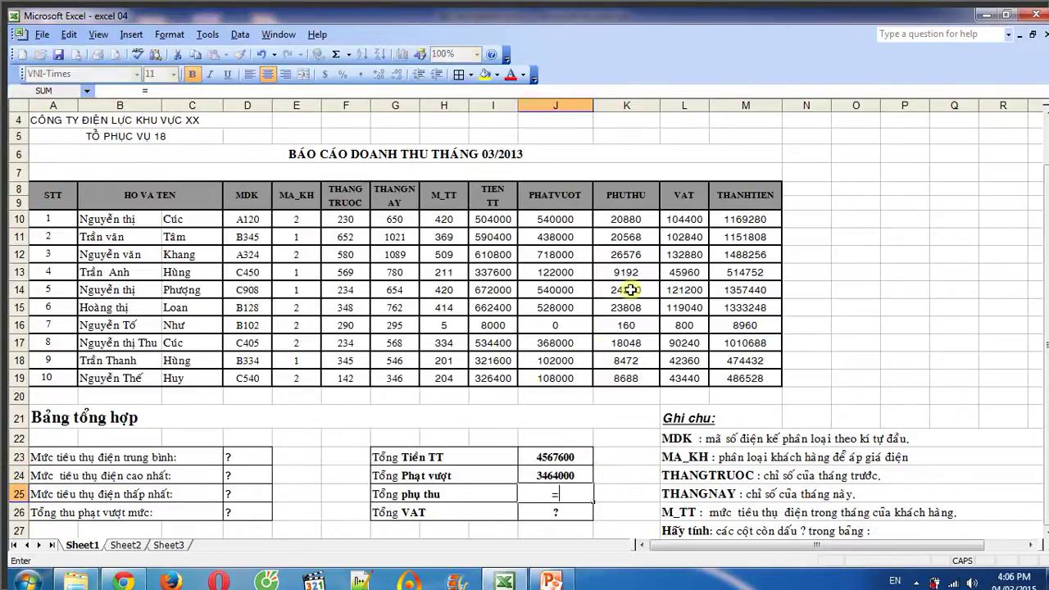
text(SI)
key(BackSpace)
text(UM)
text(()
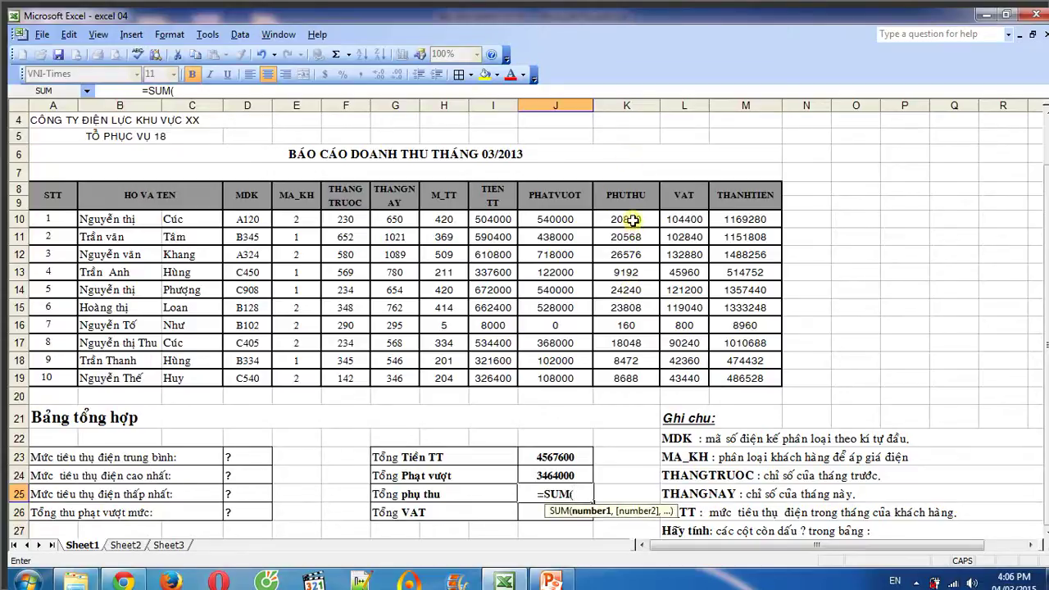
drag(625, 219, 635, 373)
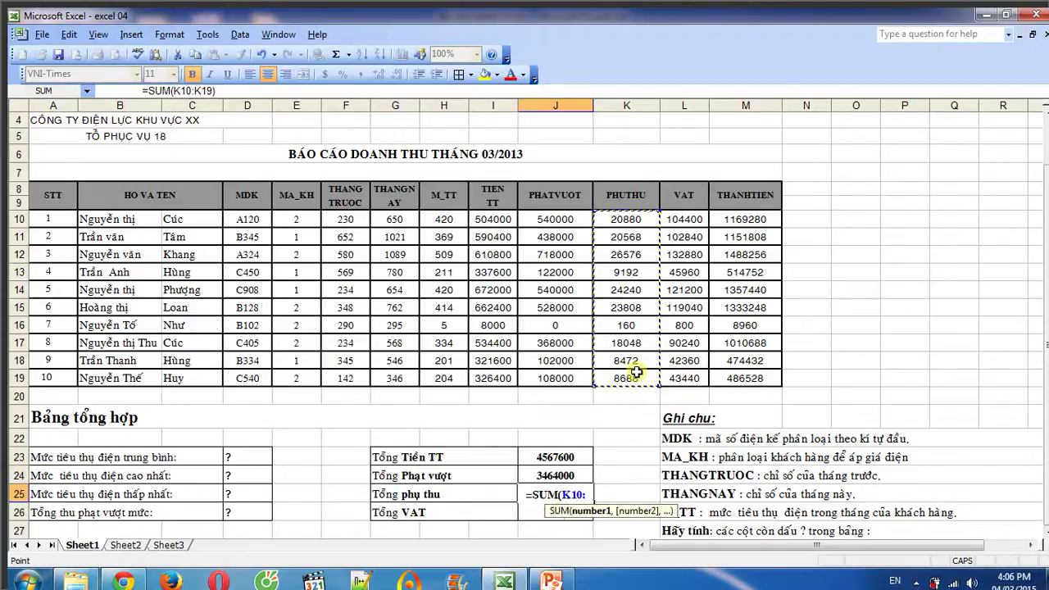
text())
key(Return)
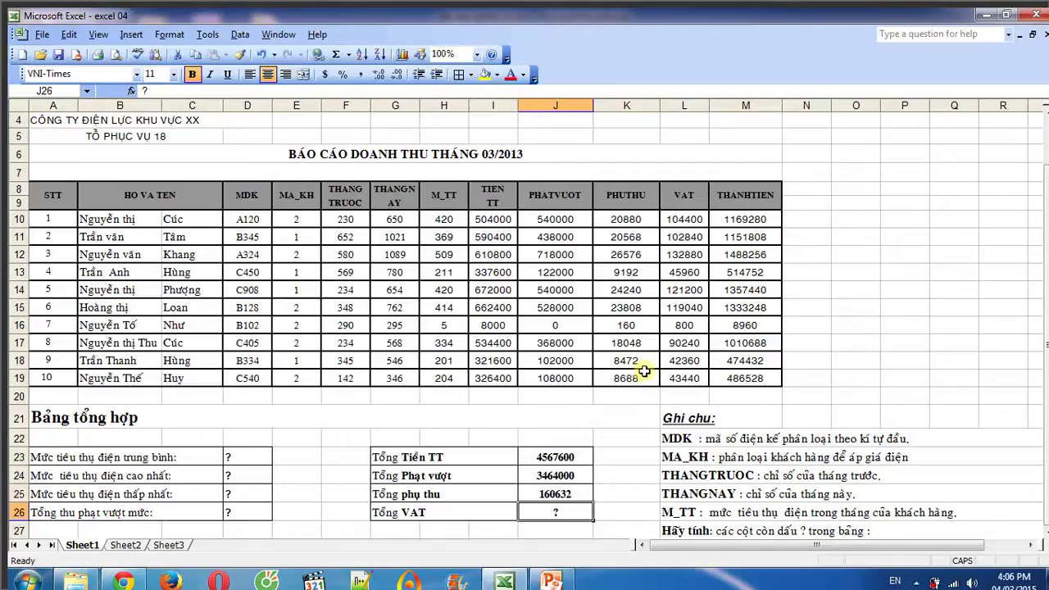
- Enter =SUM(L10:L19) for Tổng VAT, giving 803160
text(=SUM()
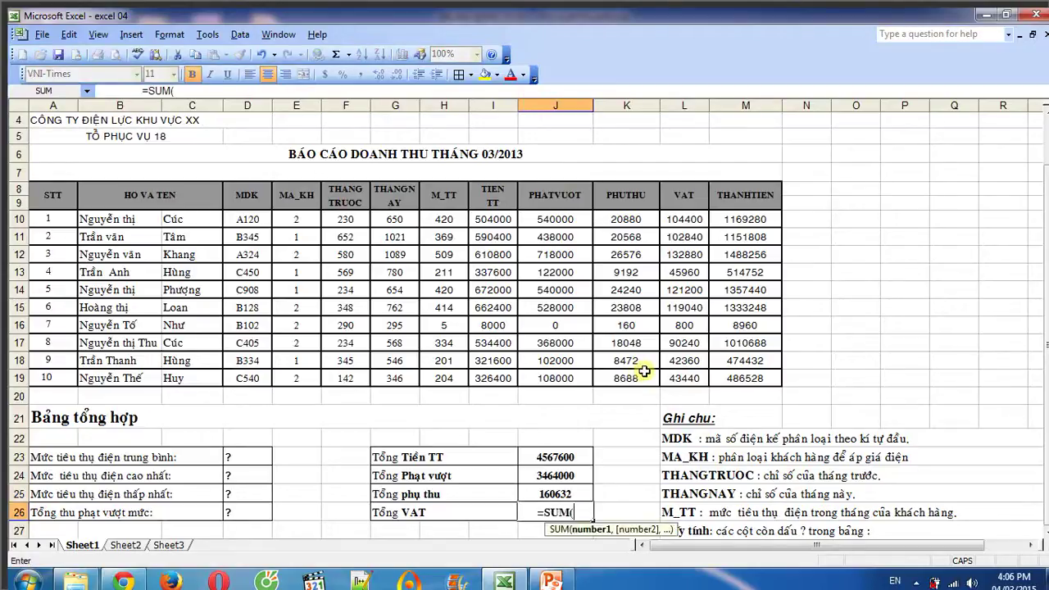
drag(693, 217, 691, 372)
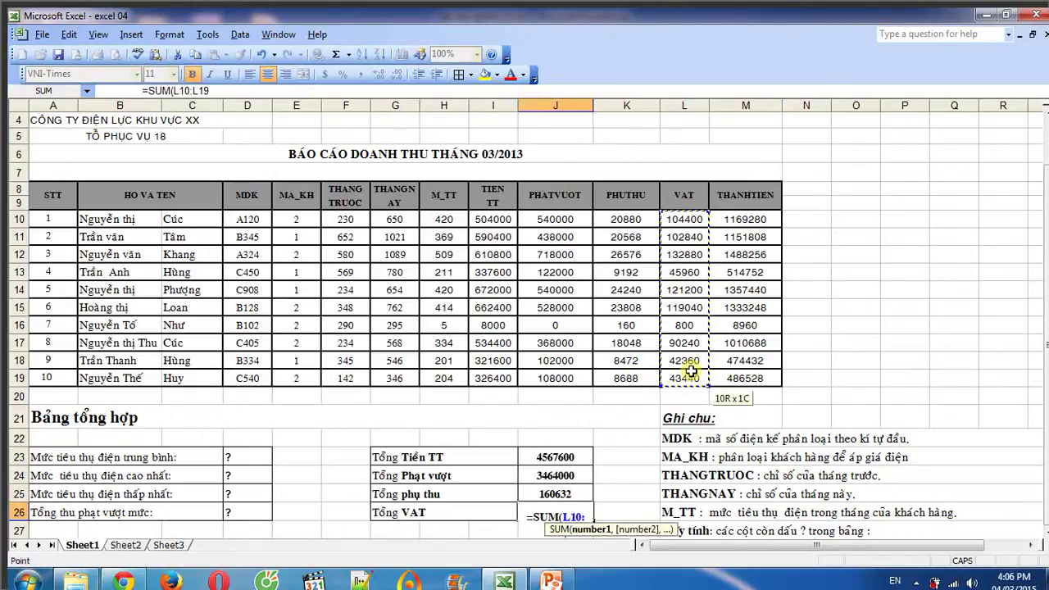
key(Return)
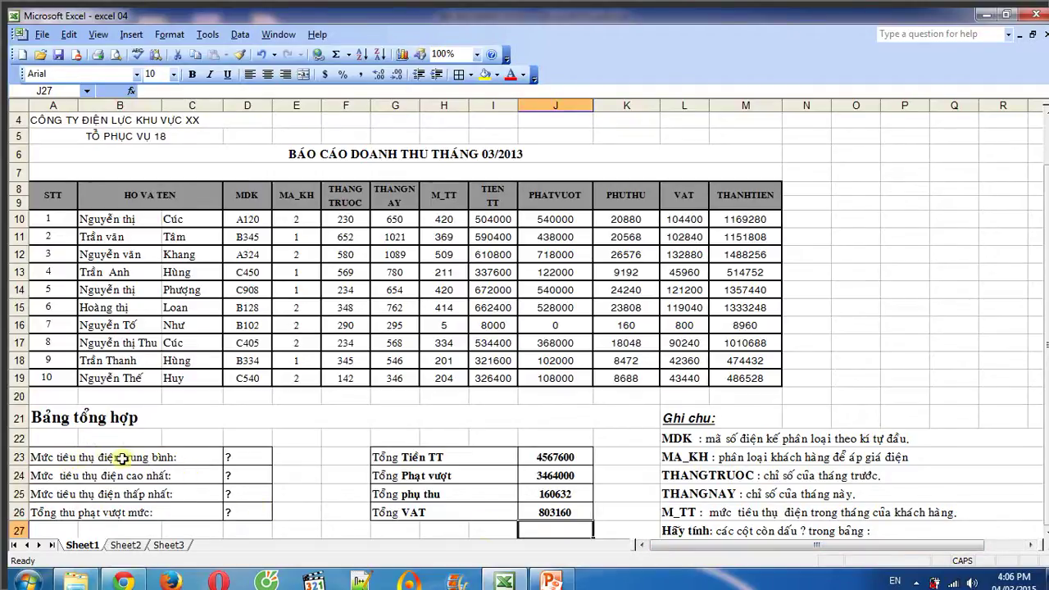
click(236, 461)
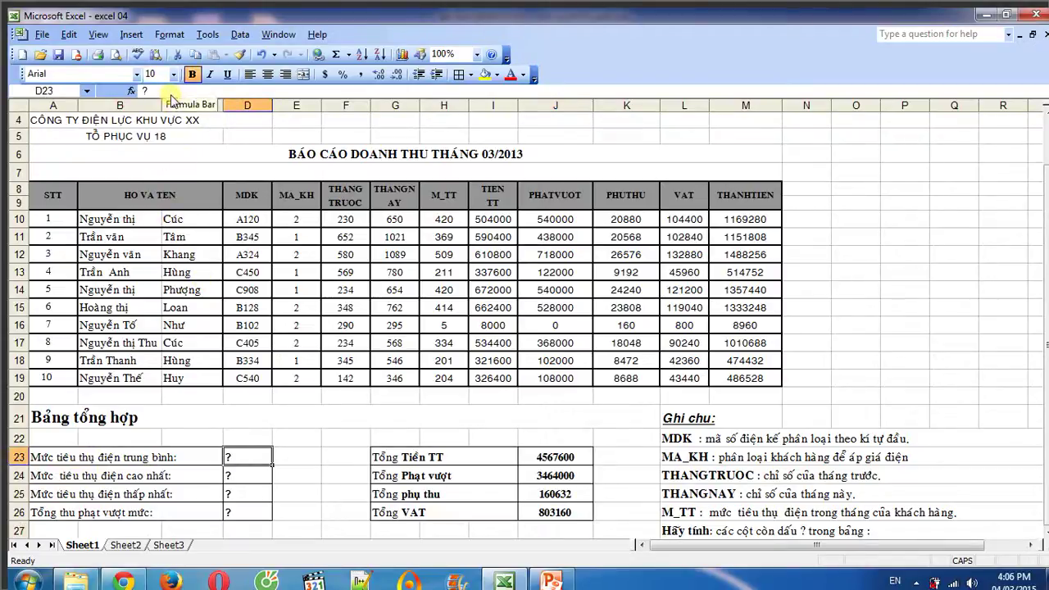
- Enter =AVERAGE(H10:H19) in D23 to get the 308.7 average consumption
text(=)
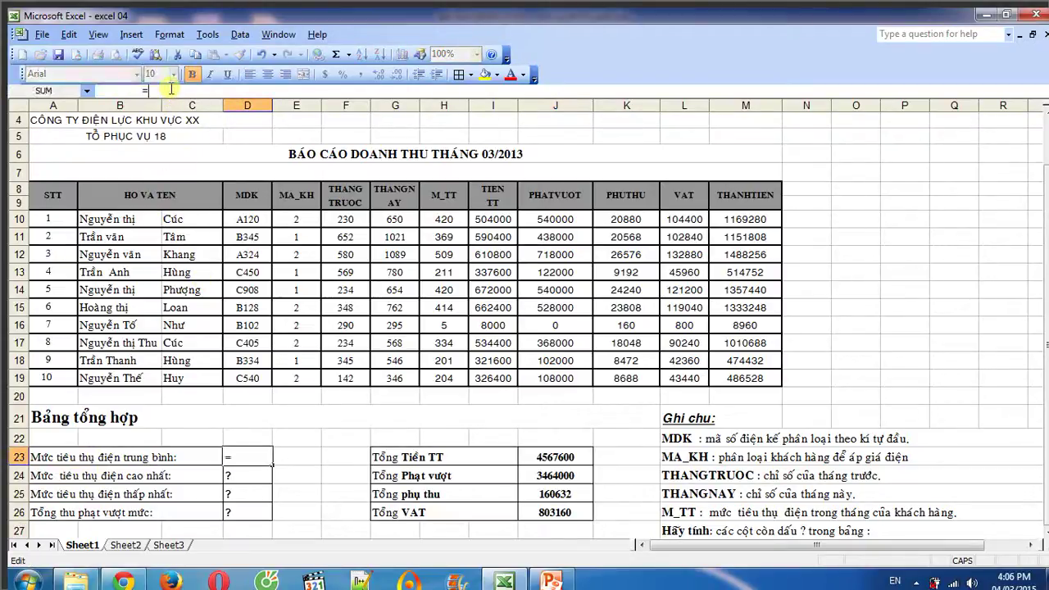
text(AVERA)
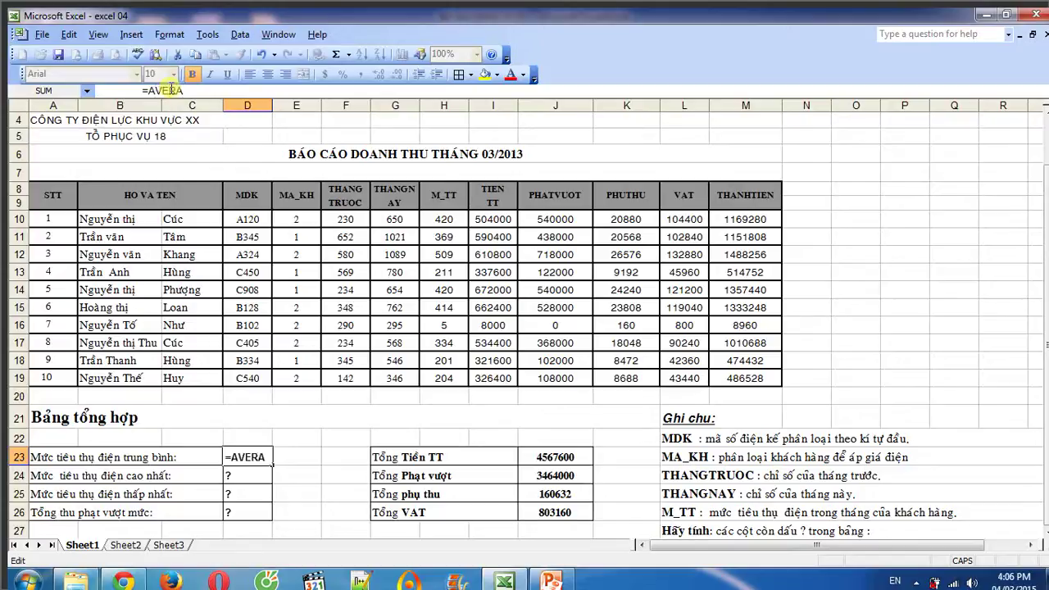
text(GE()
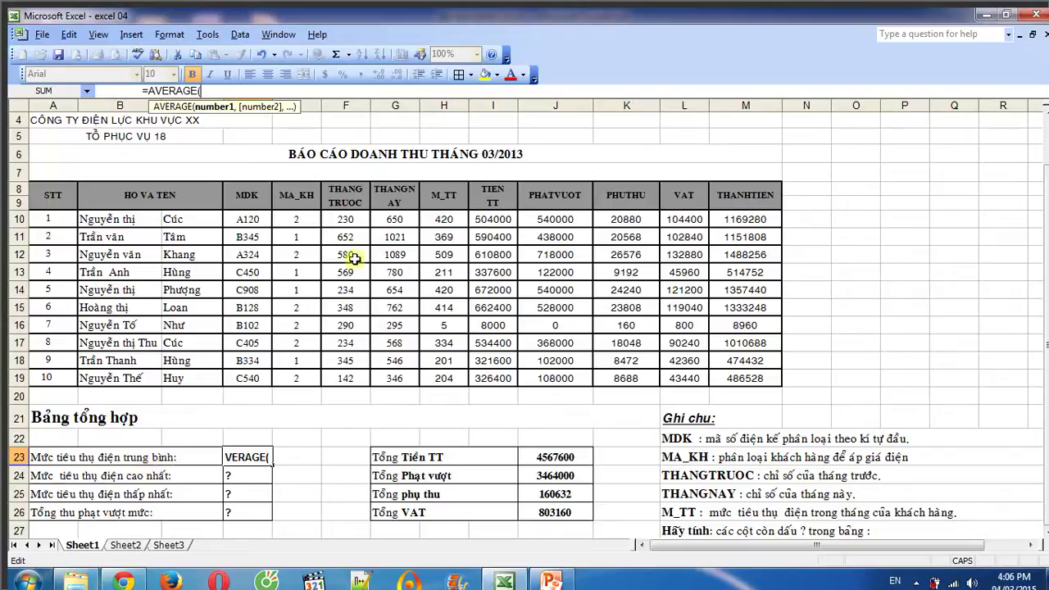
drag(451, 221, 452, 371)
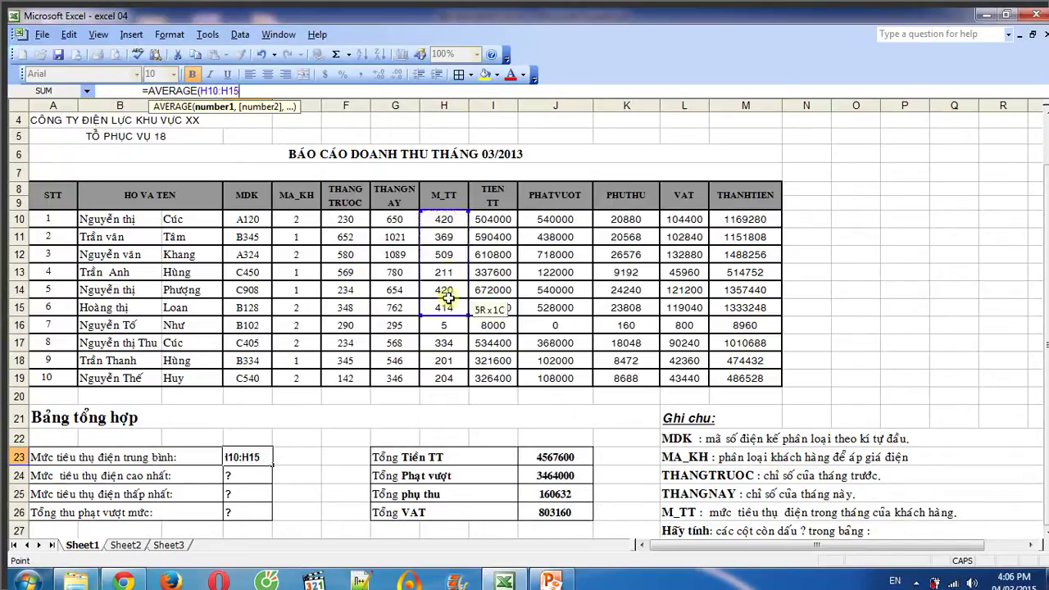
text())
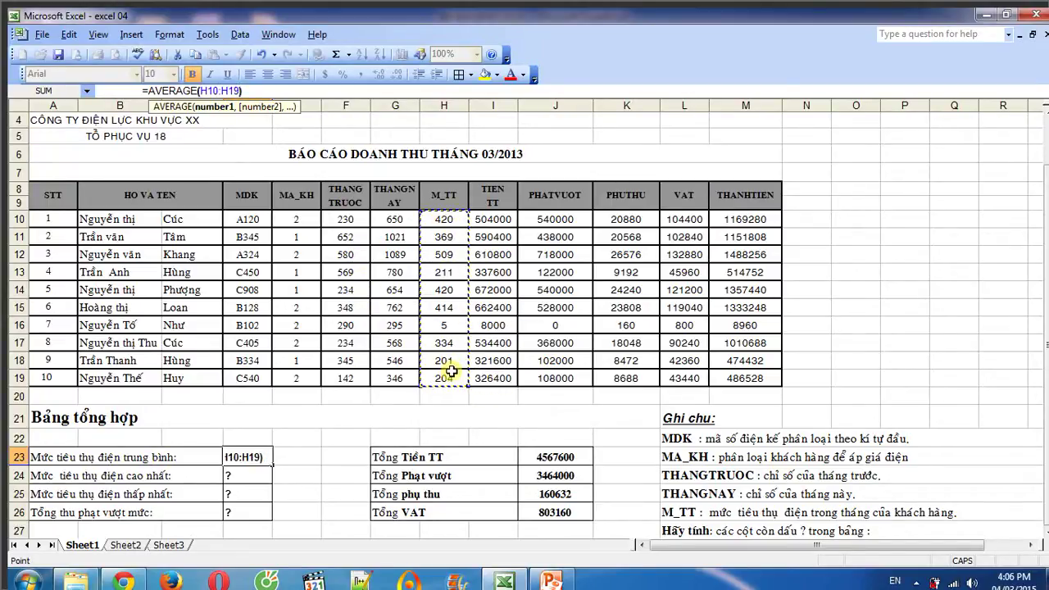
key(Return)
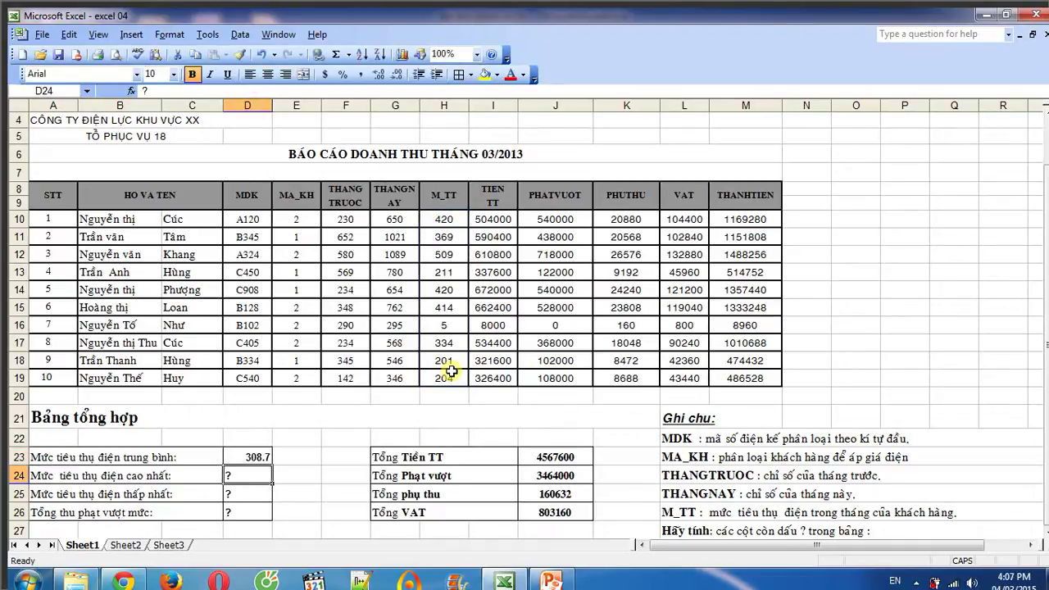
click(246, 456)
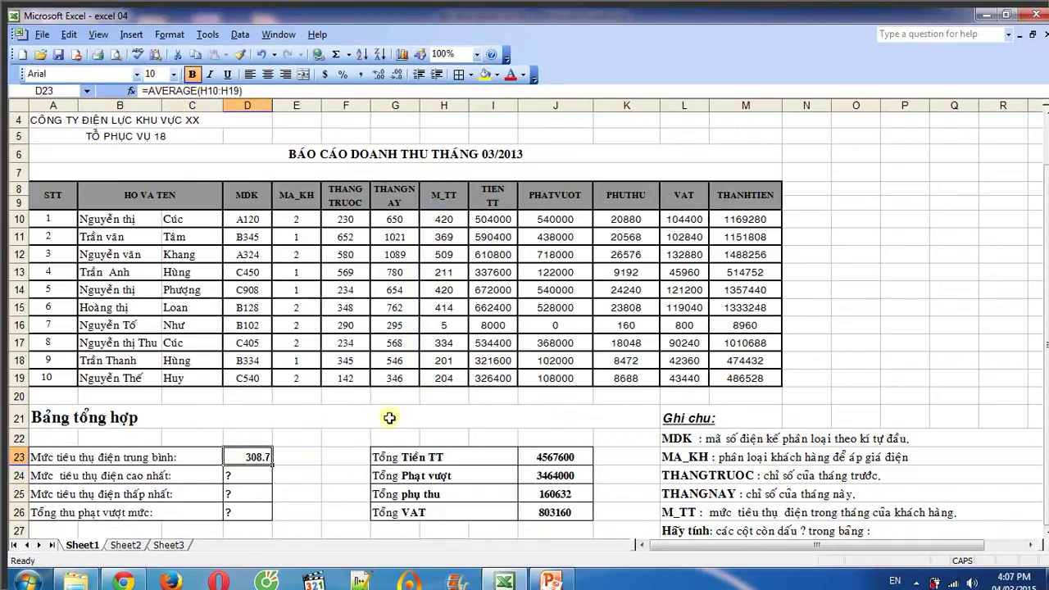
- Enter =MAX(H10:H19) in D24 and =MIN(H10:H19) in D25 for highest and lowest consumption
click(269, 476)
text(=M)
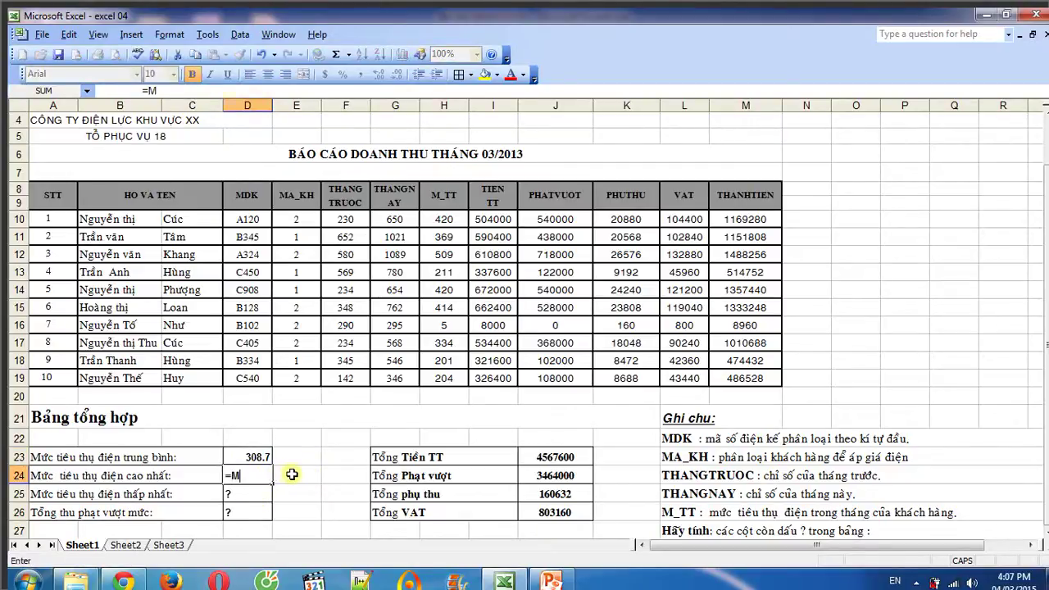
text(AX)
text(()
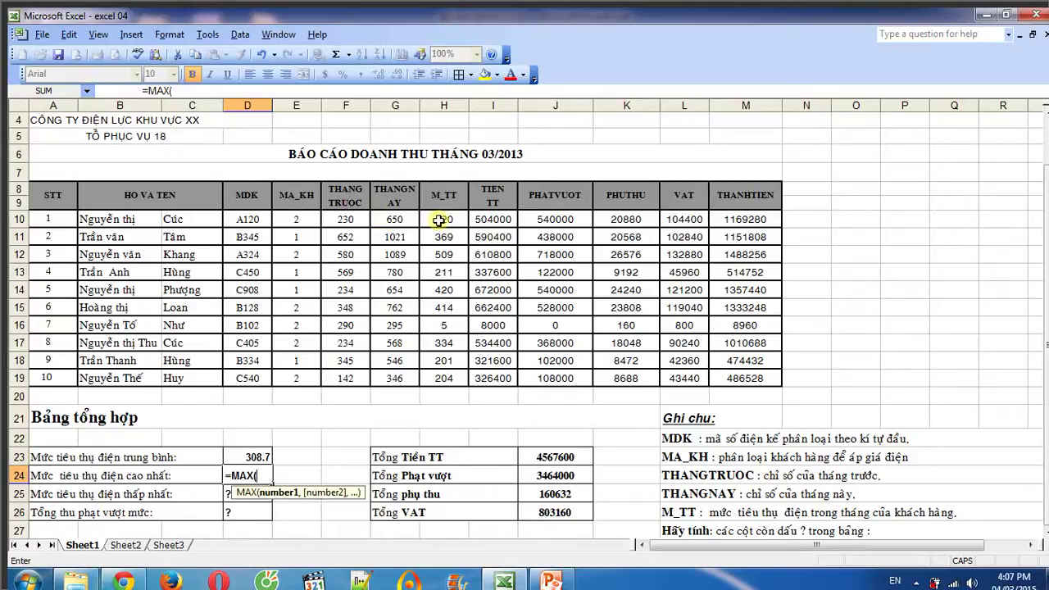
drag(440, 220, 441, 379)
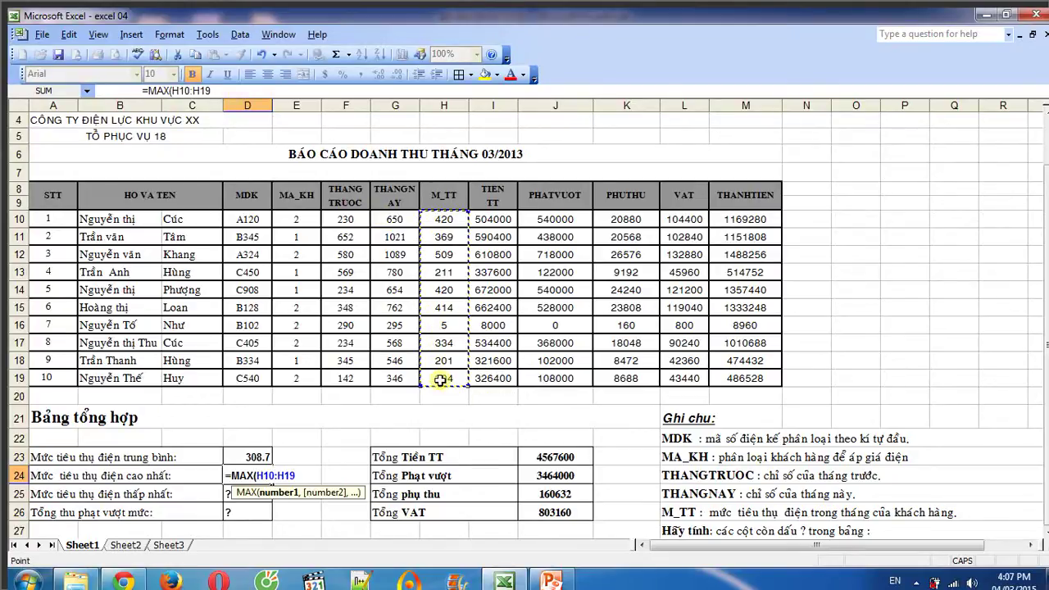
text())
key(Return)
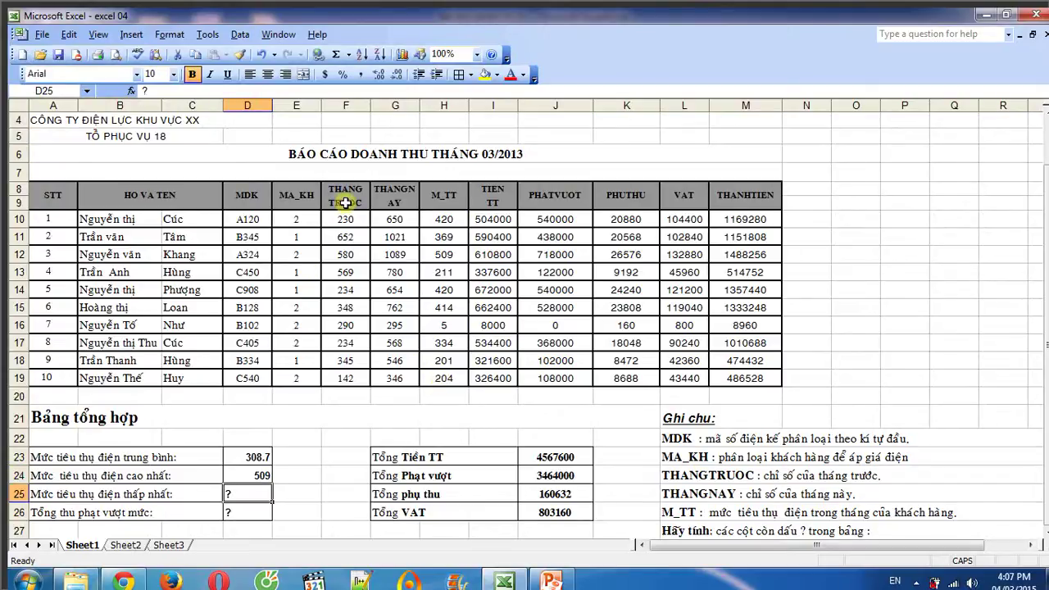
text(=MIN()
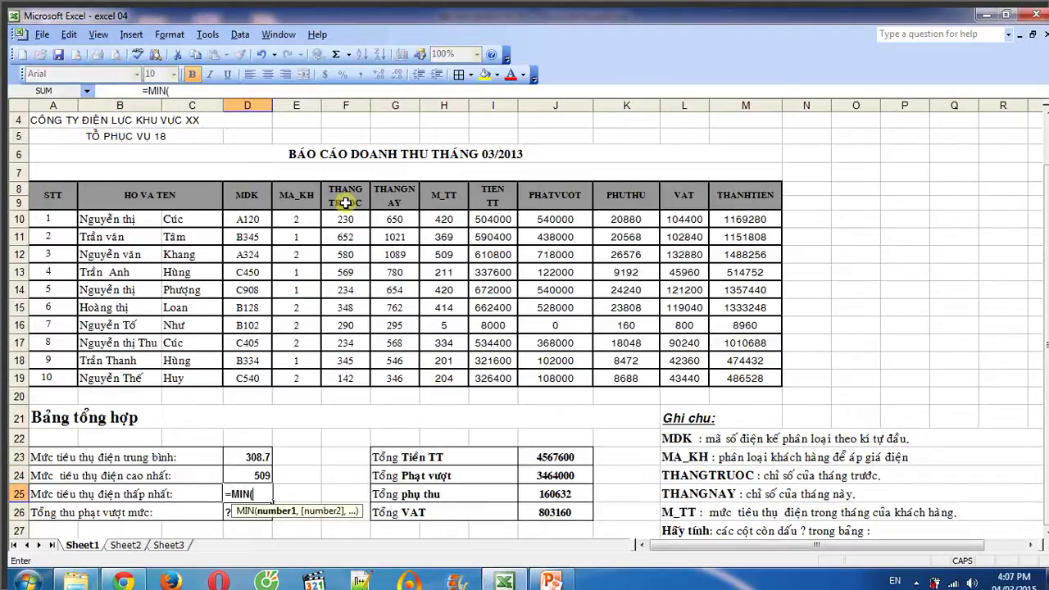
drag(443, 218, 444, 378)
text())
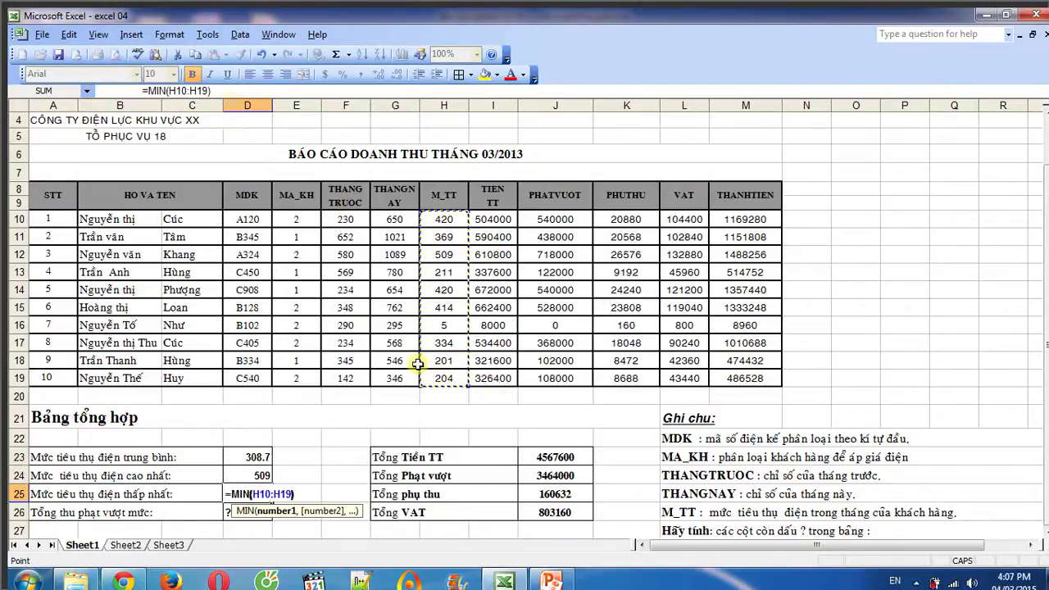
key(Return)
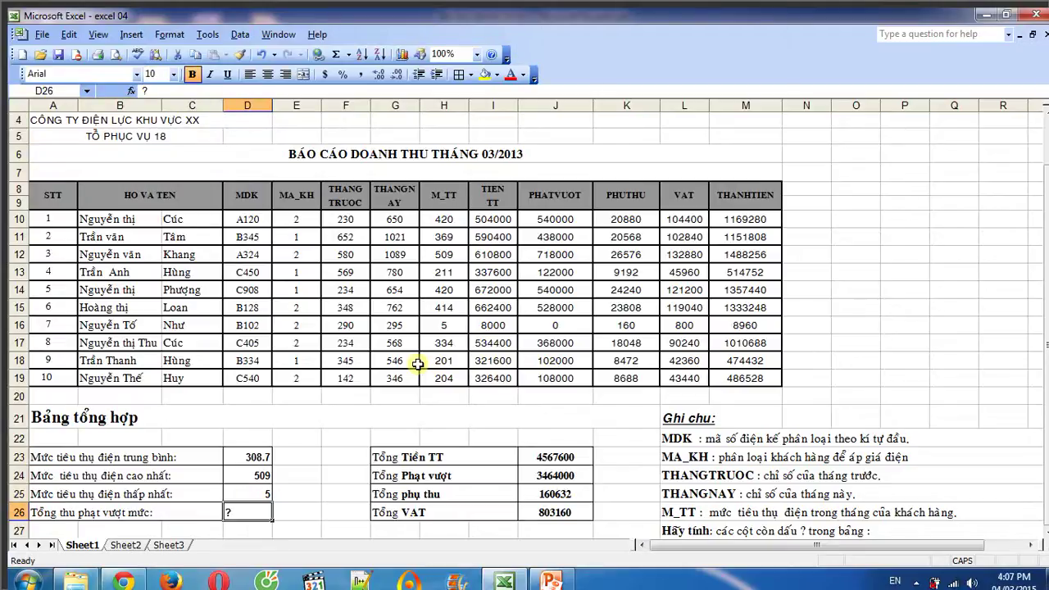
- Enter =SUM(J10:J19) in D26 for the total over-limit penalty
text(=SUM)
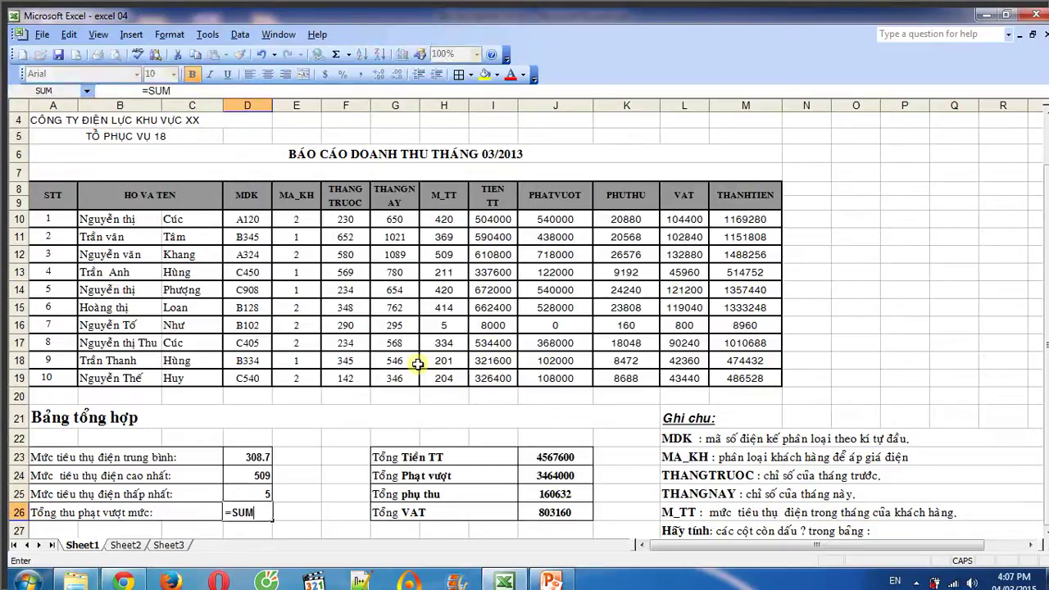
text(()
drag(557, 219, 567, 371)
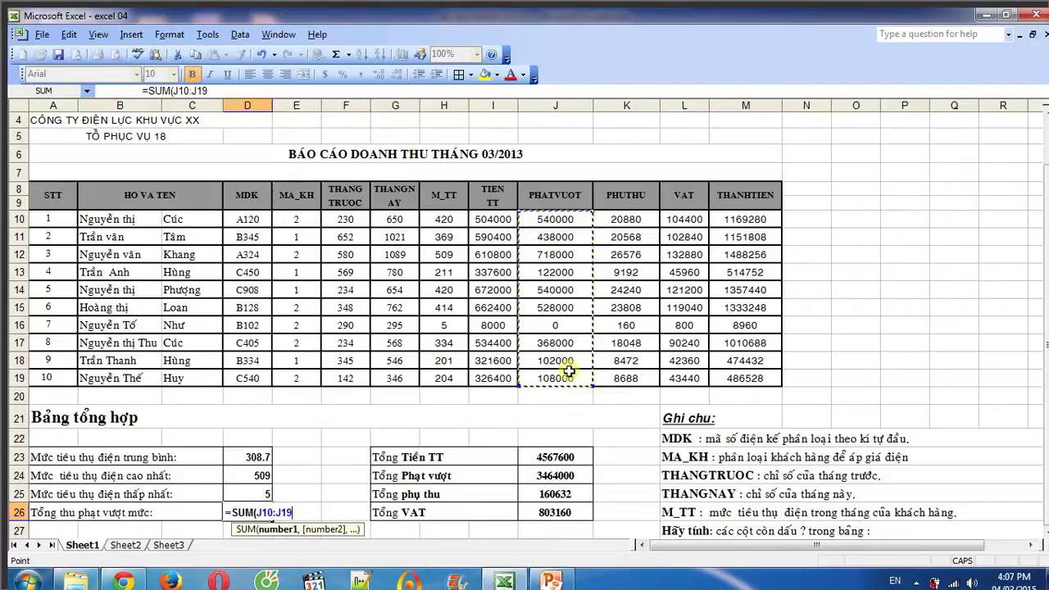
text())
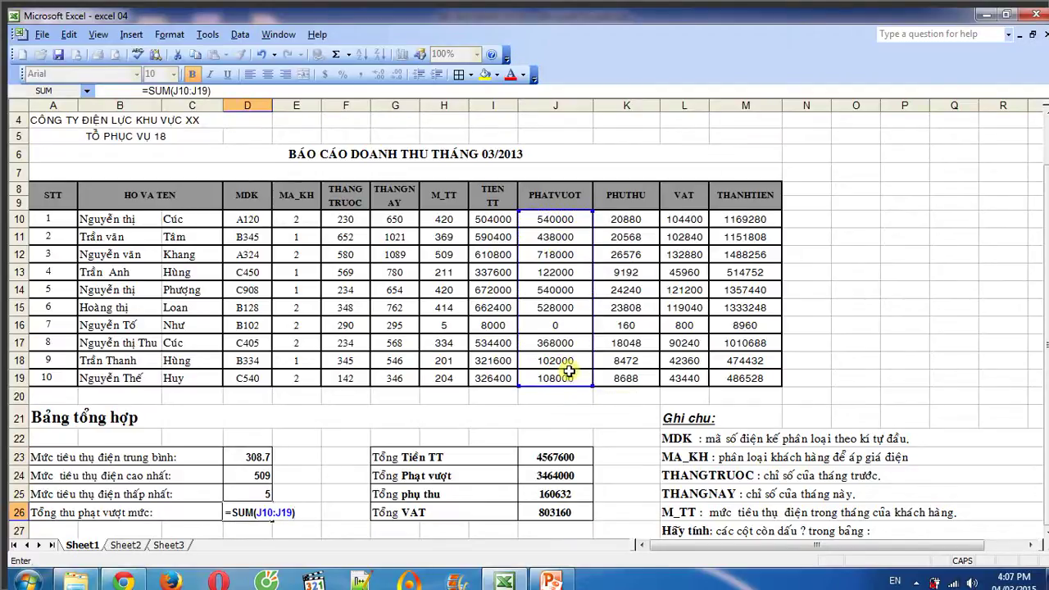
key(Return)
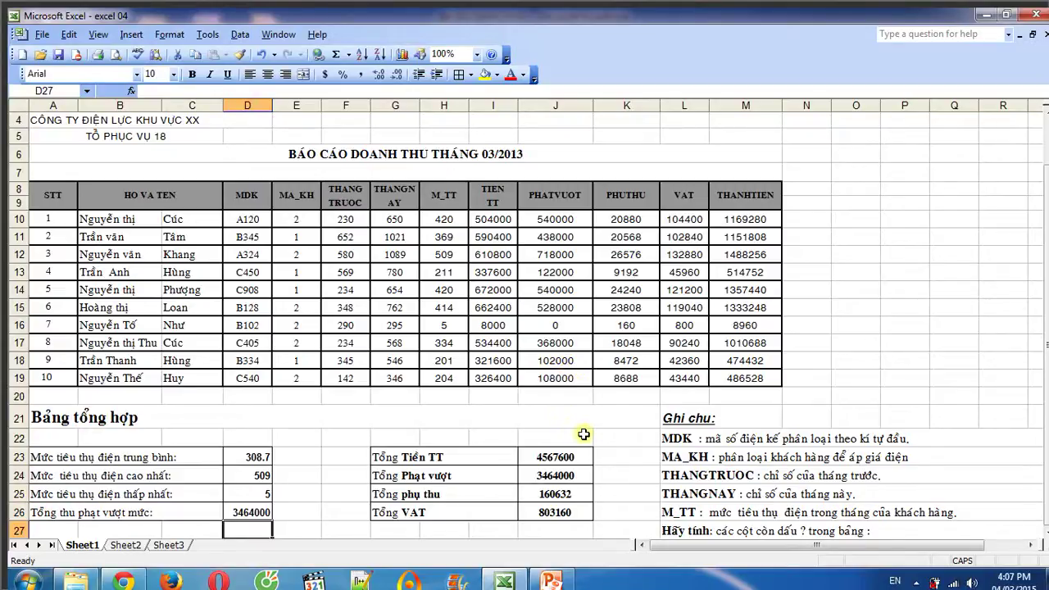
- Select the billing rows A10:M19 and bring up the Data > Sort dialog
scroll(623, 377, down, 1)
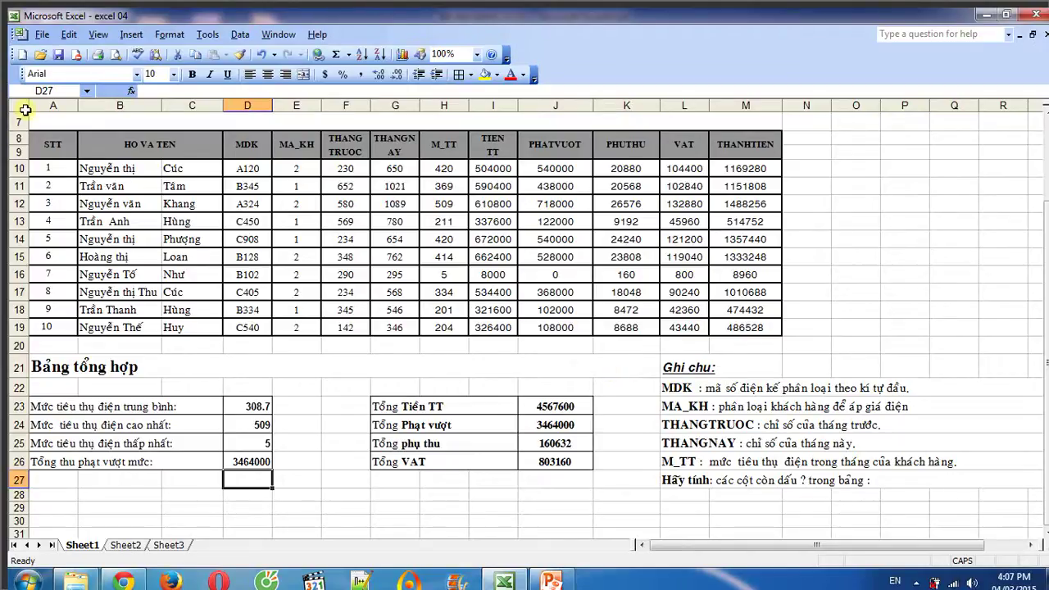
drag(55, 167, 727, 329)
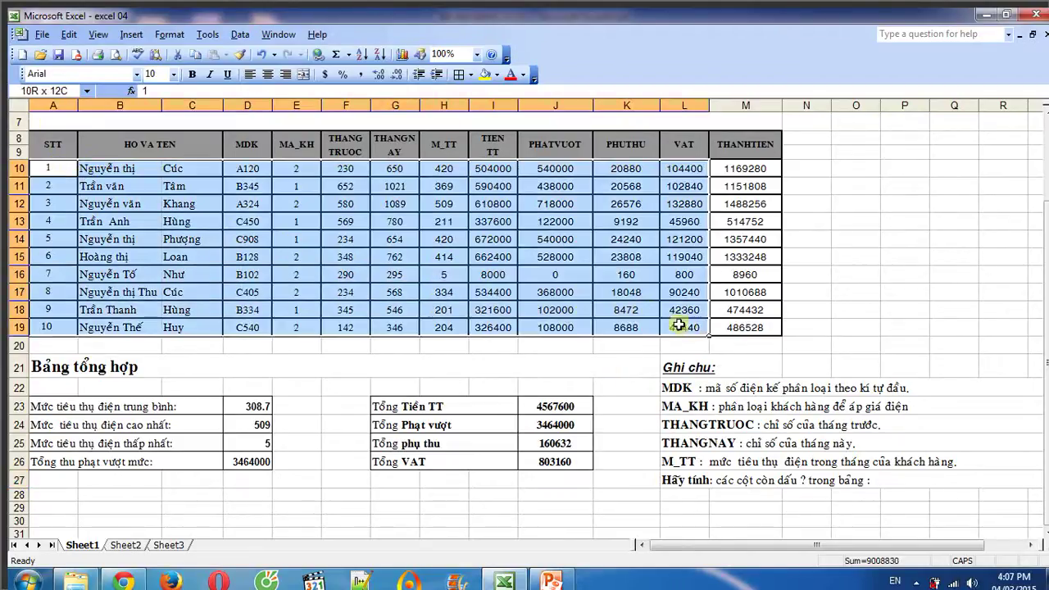
click(240, 34)
click(262, 52)
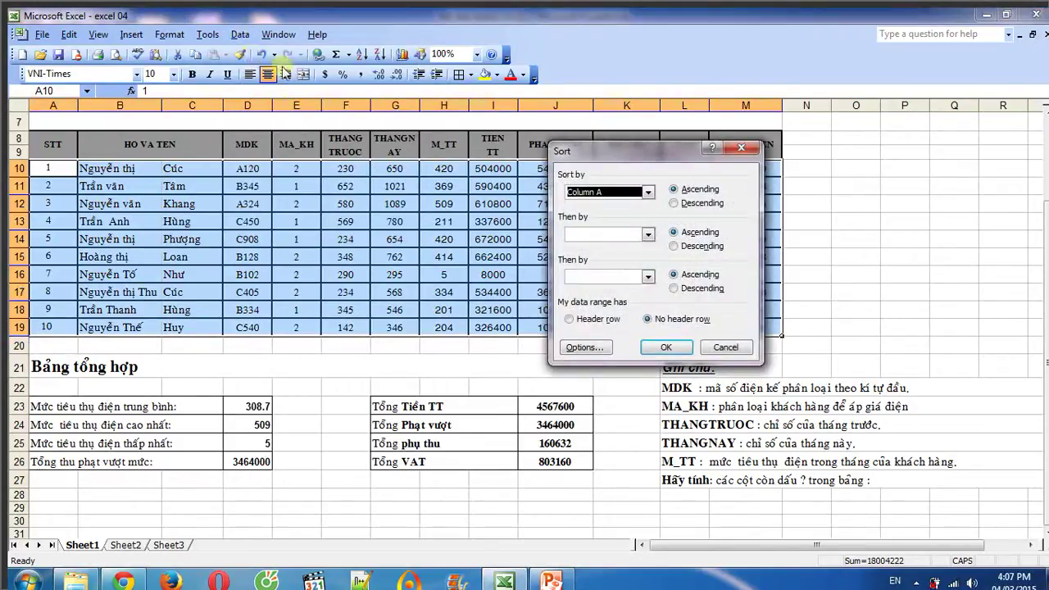
click(725, 346)
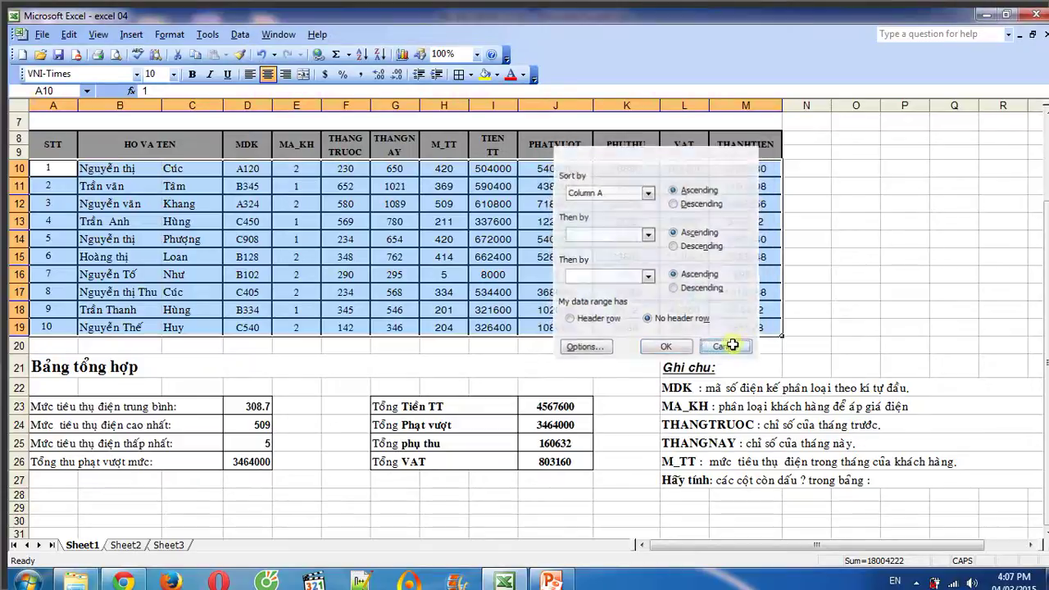
click(239, 35)
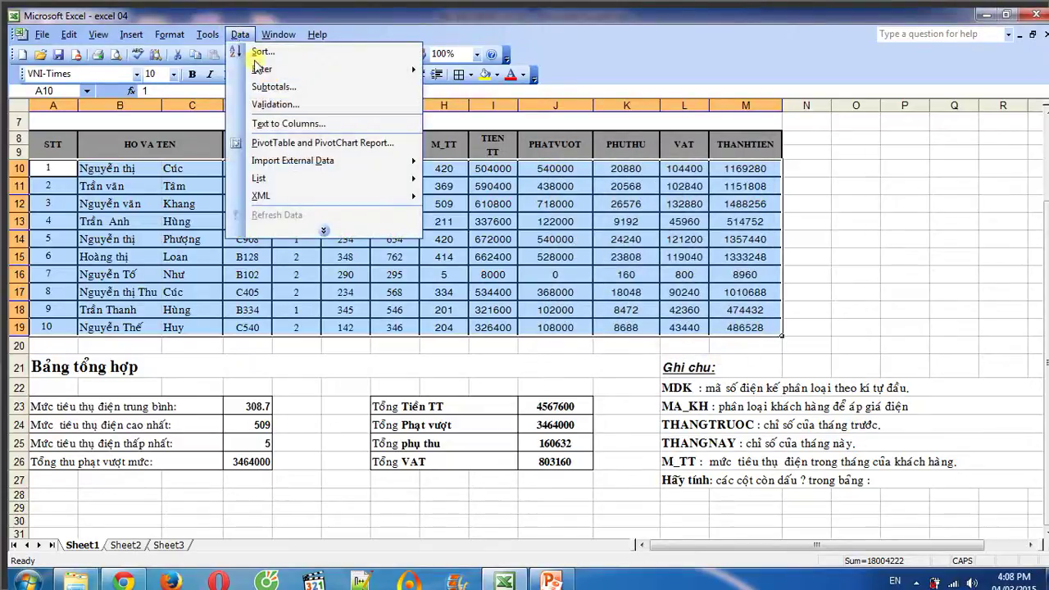
click(326, 52)
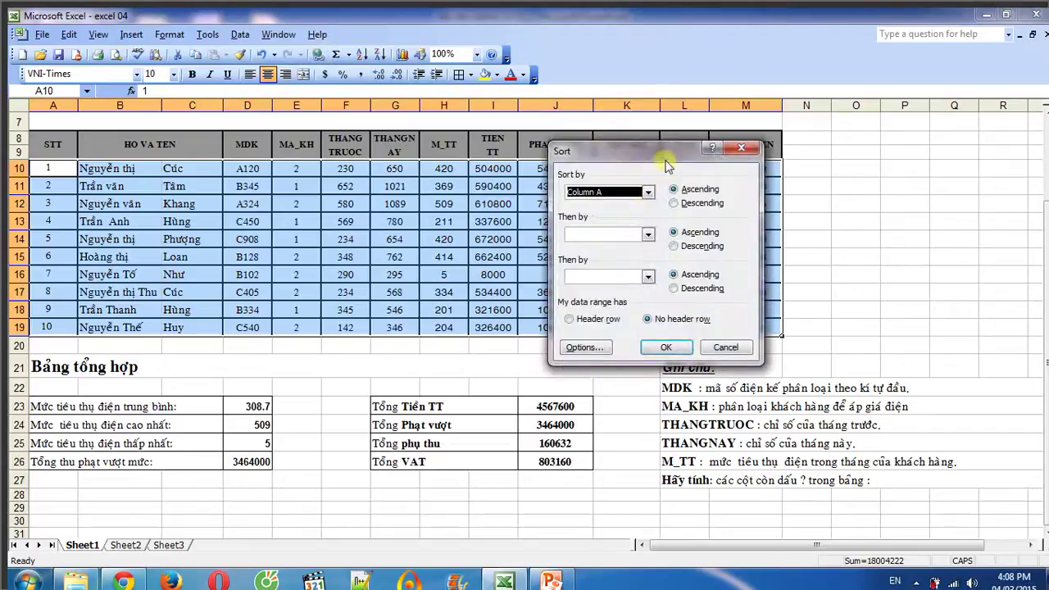
drag(666, 154, 772, 180)
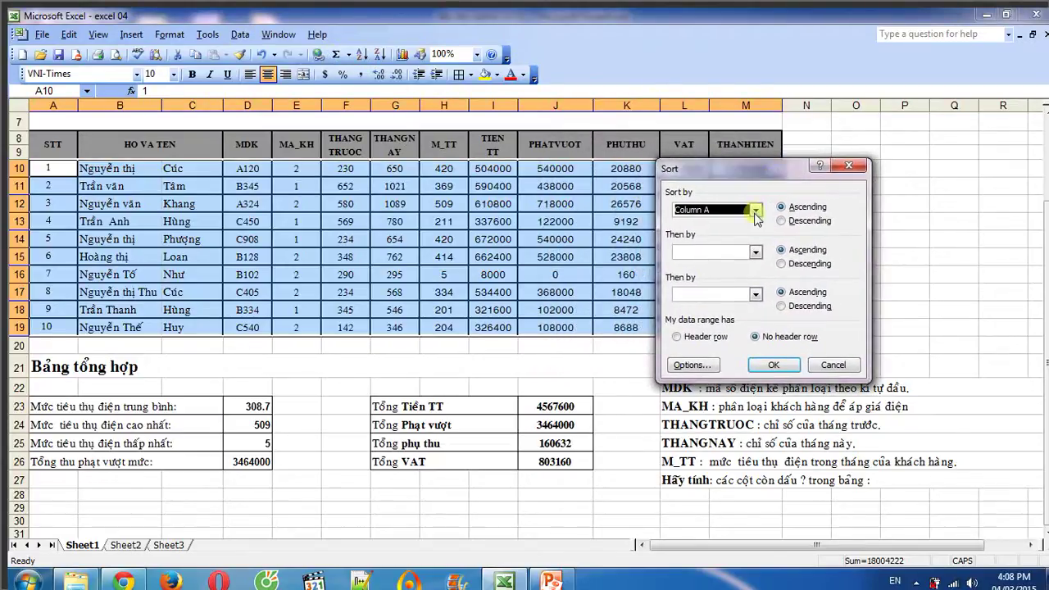
- Sort the rows by column M (THANHTIEN) in descending order
click(754, 211)
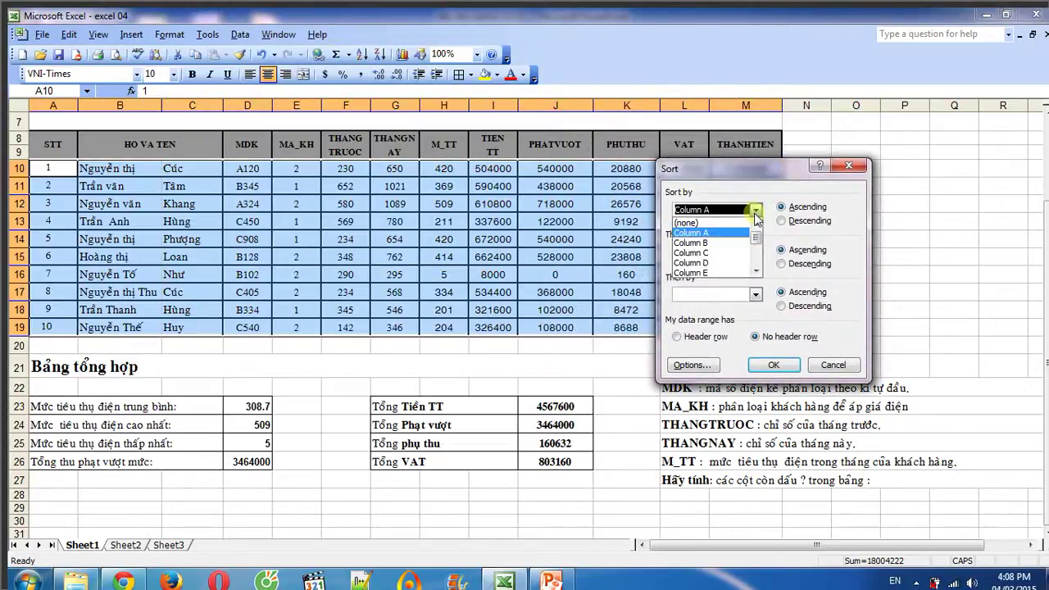
drag(755, 238, 758, 262)
click(740, 272)
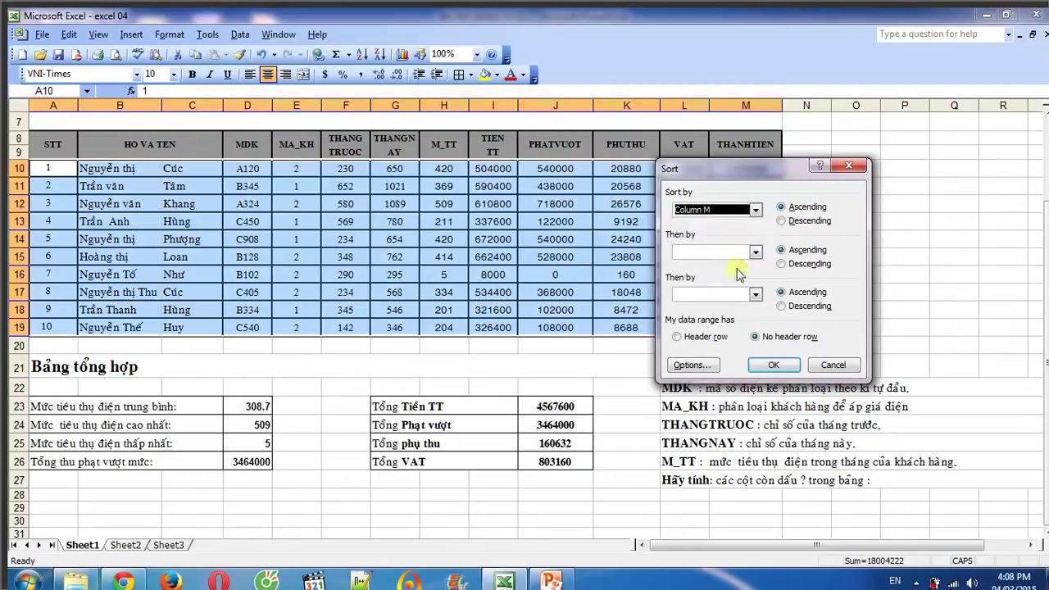
click(800, 221)
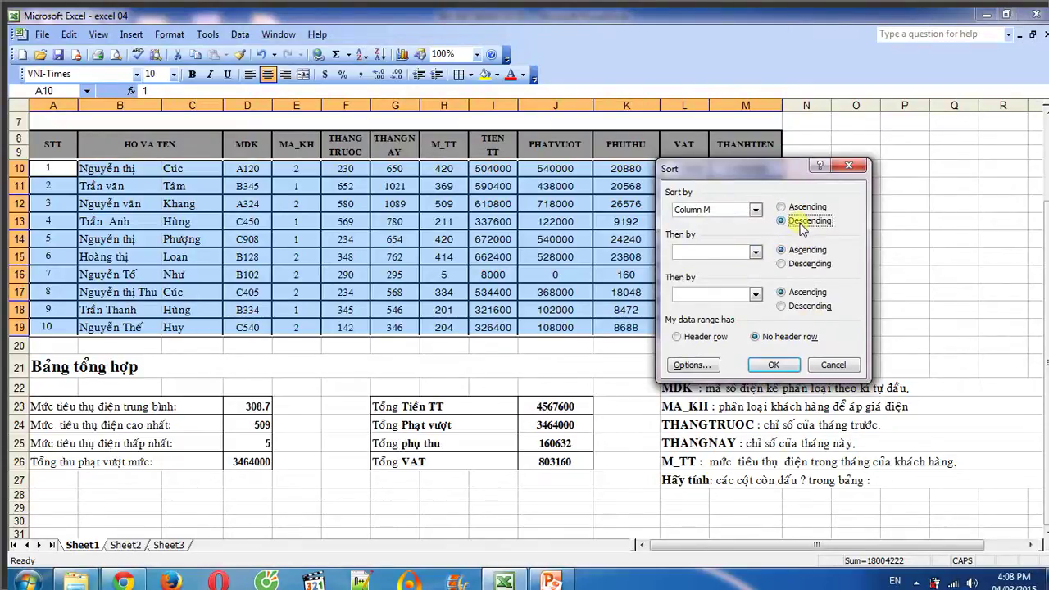
click(774, 365)
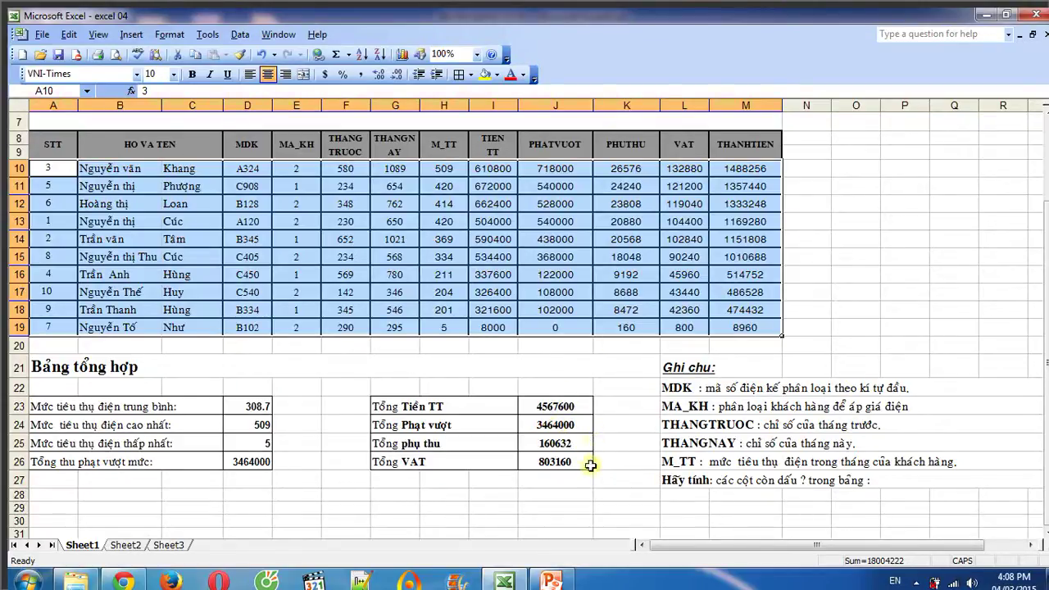
- Chart G23:J26 as a clustered column chart titled 'BIỂU ĐỒ TỔNG CÁC KHOẢN THU CỦA CÔNG TY ĐIỆN LỰC' on Sheet1
drag(484, 409, 555, 460)
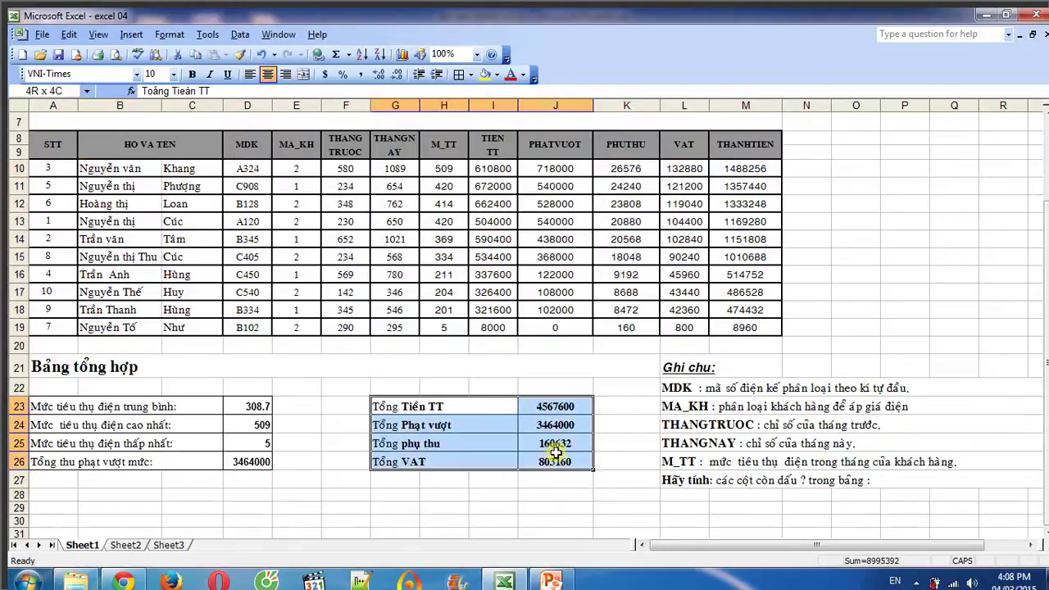
click(399, 55)
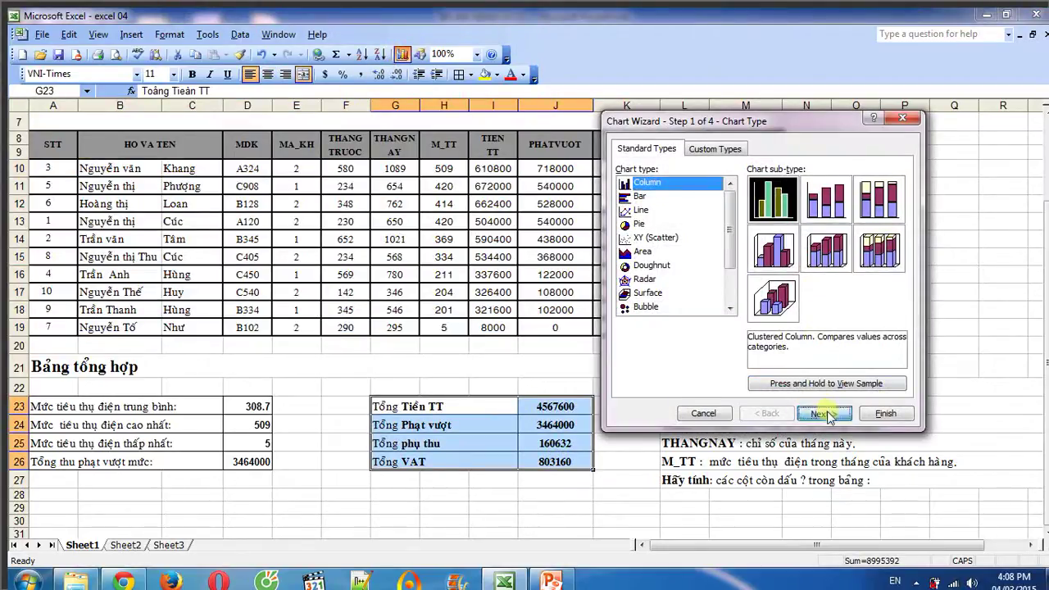
click(827, 414)
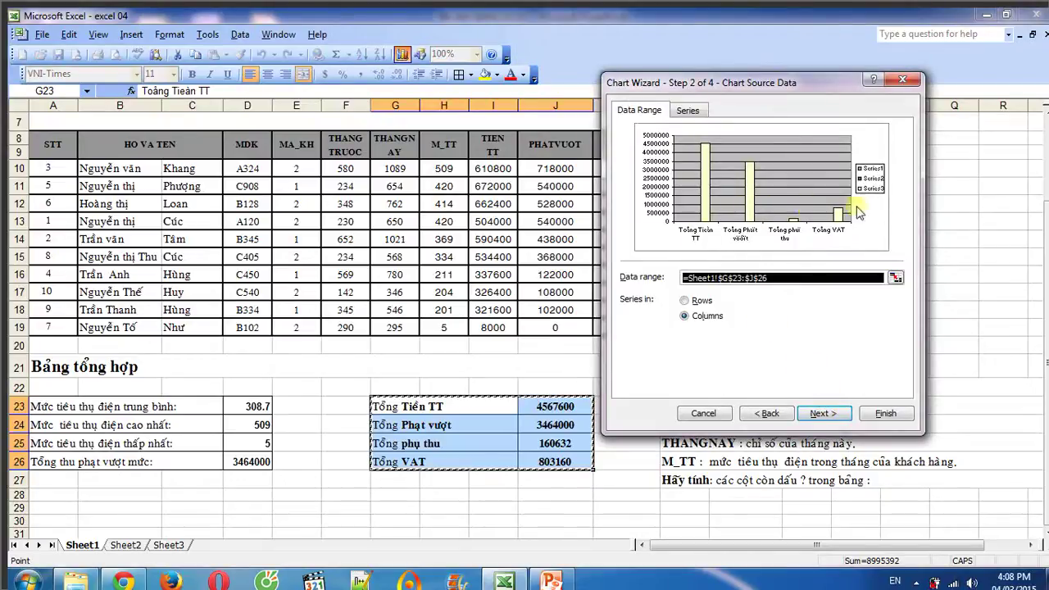
click(823, 413)
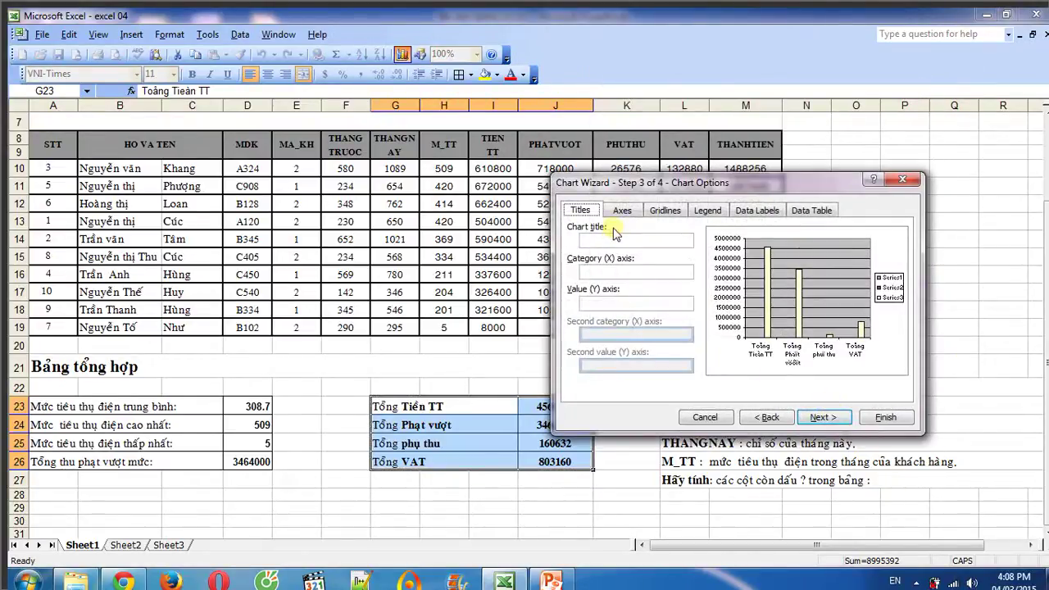
click(616, 241)
text(BIỂU ĐỒ TỔ)
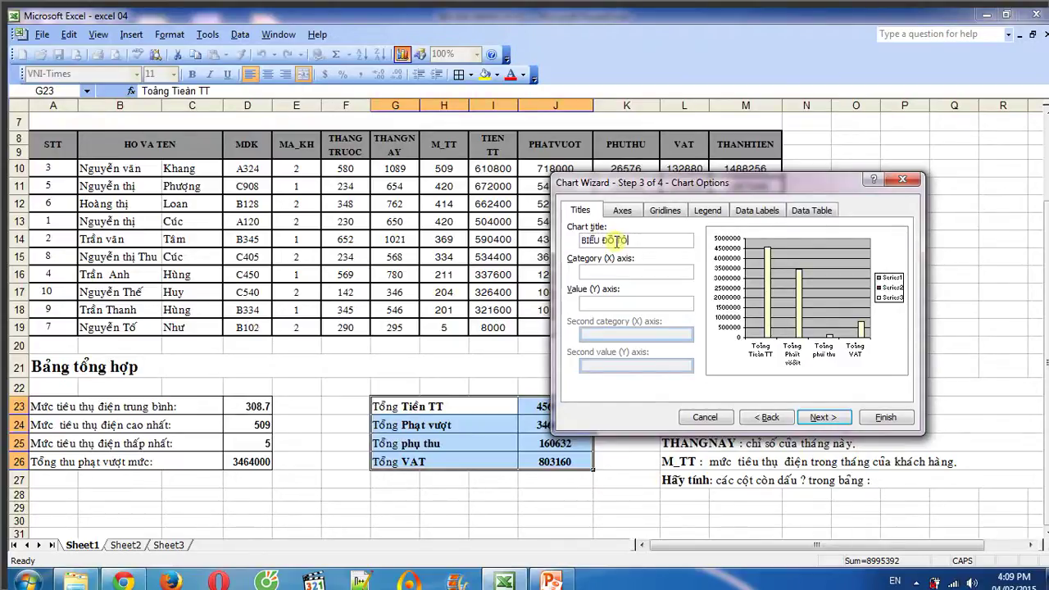
text(NG CÁC KHO)
text(ẢN)
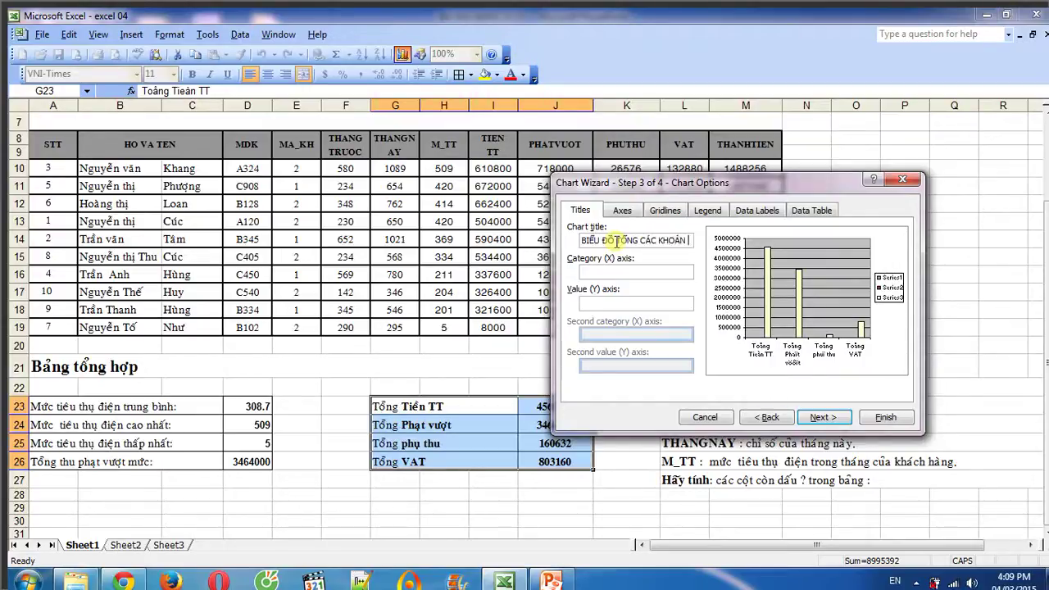
text( THU CỦA )
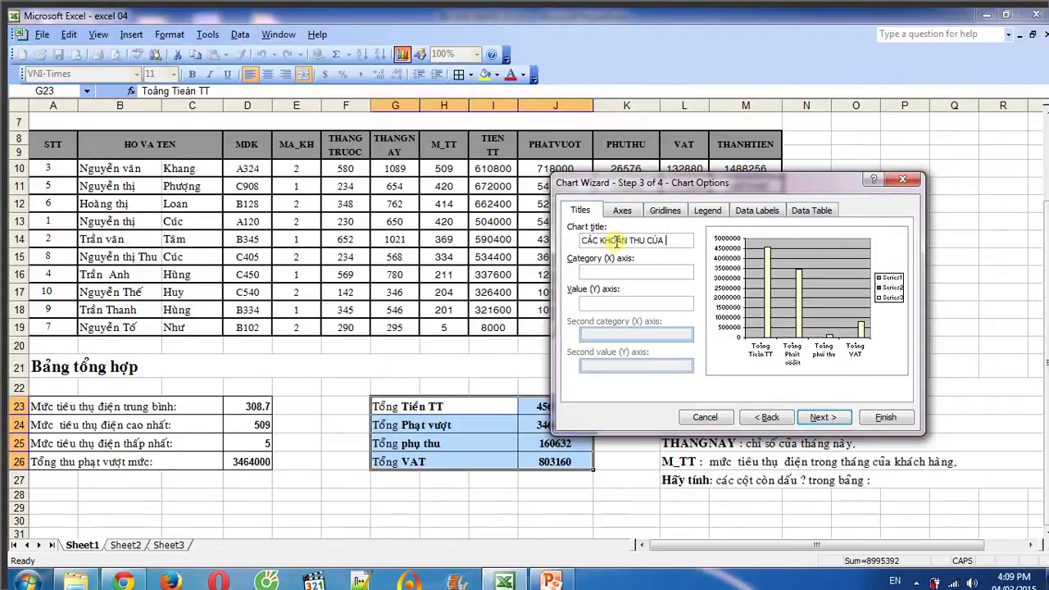
text(NGTY)
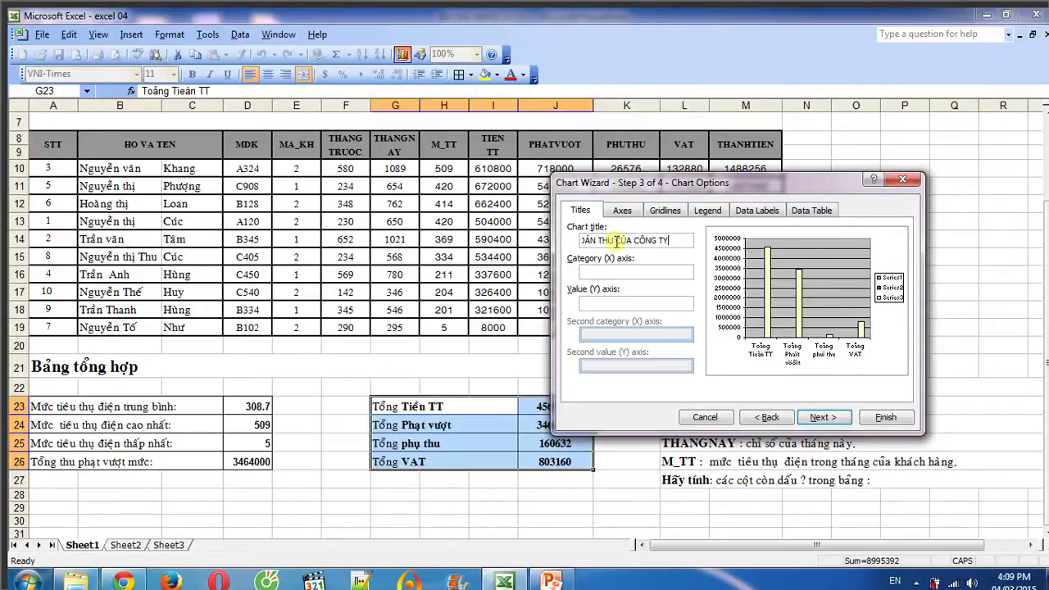
text(EN)
text(ej)
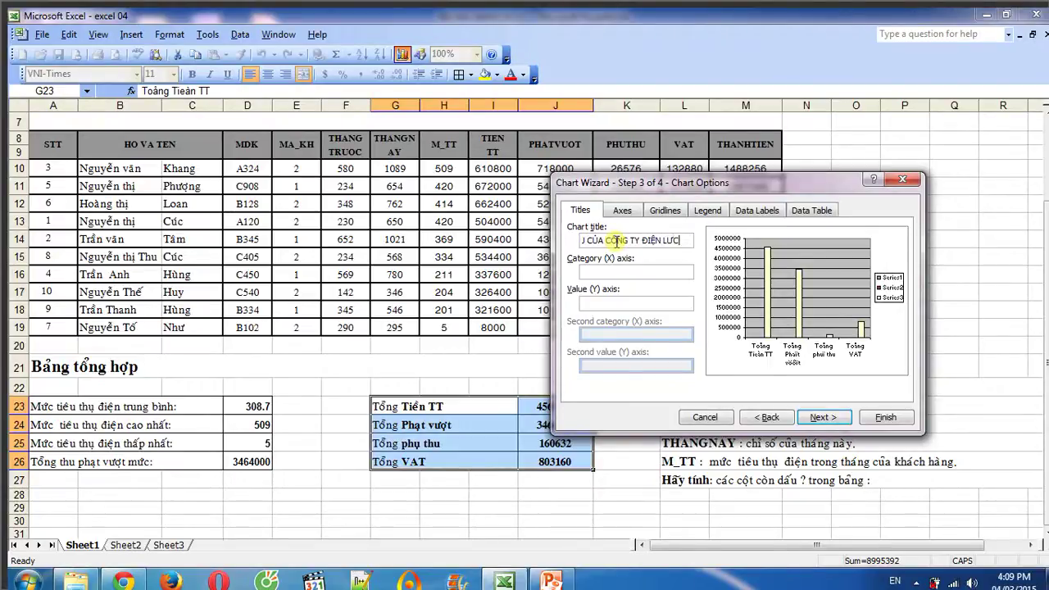
click(823, 418)
click(883, 417)
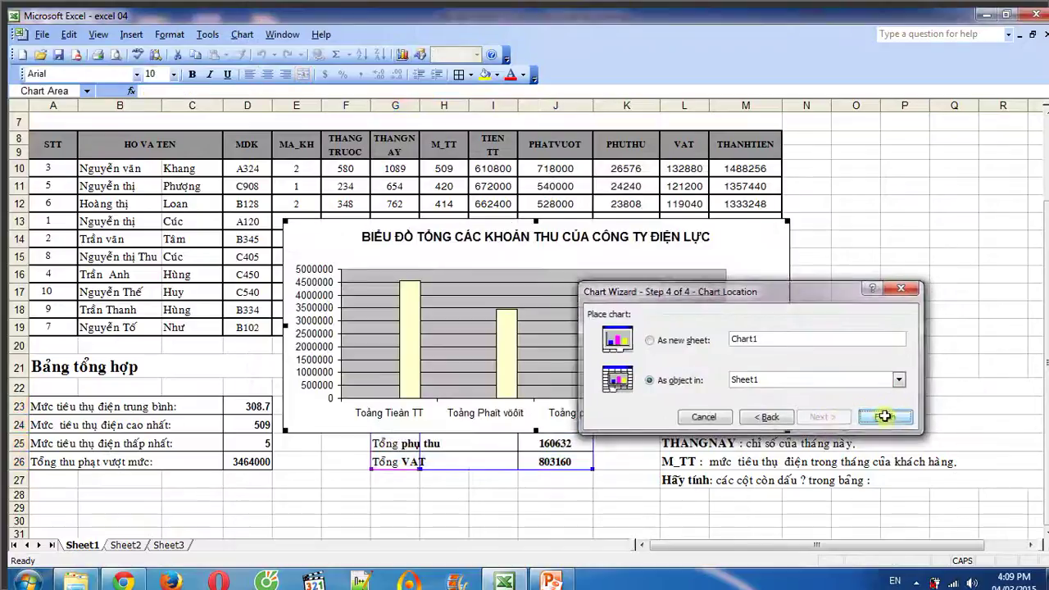
- Move the totals chart below the Bảng tổng hợp tables, around row 27
mouse_move(745, 238)
mouse_down()
mouse_move(1018, 157)
mouse_move(829, 291)
mouse_move(1004, 191)
mouse_move(888, 290)
mouse_move(610, 364)
mouse_move(496, 509)
mouse_up()
scroll(565, 473, down, 3)
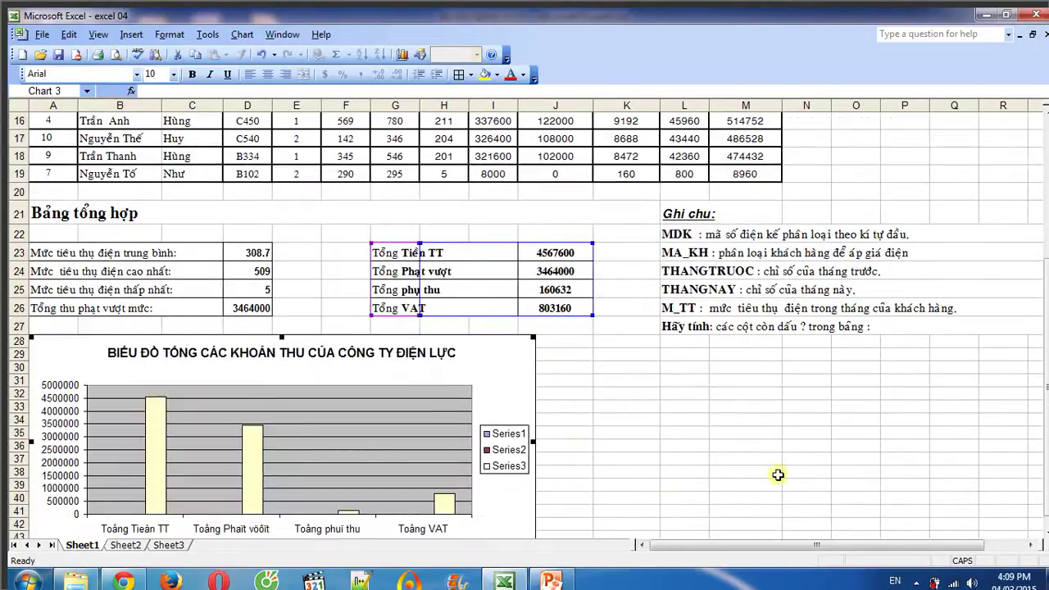
scroll(902, 453, down, 3)
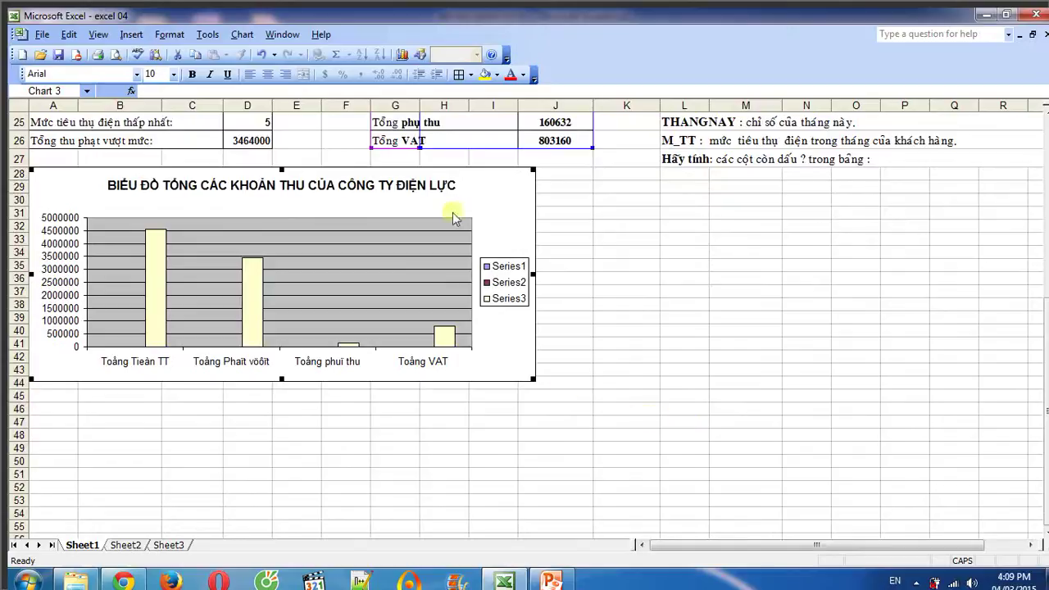
drag(491, 185, 543, 192)
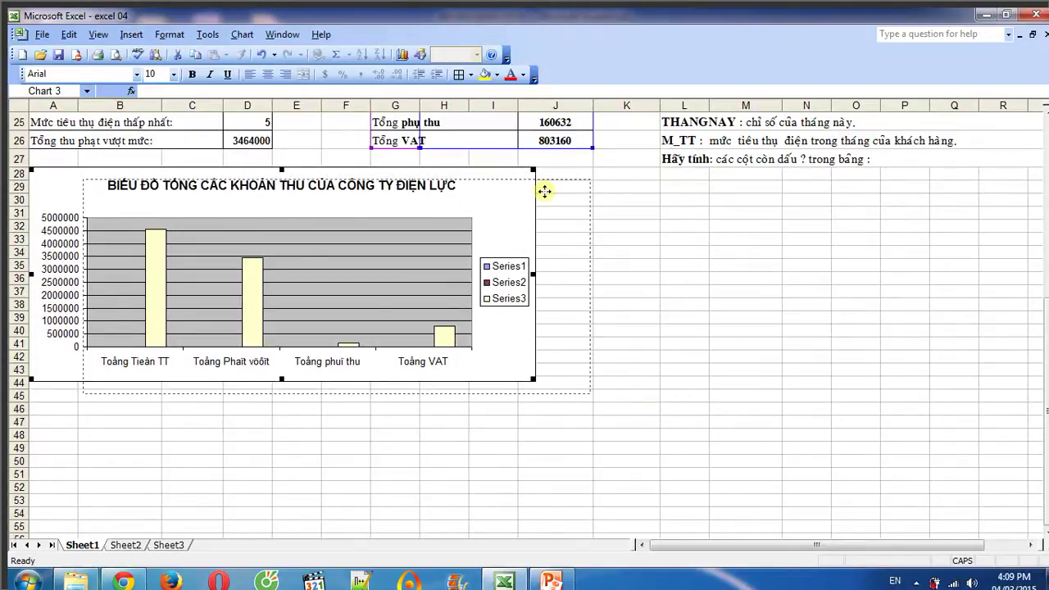
scroll(956, 319, up, 4)
scroll(957, 320, up, 4)
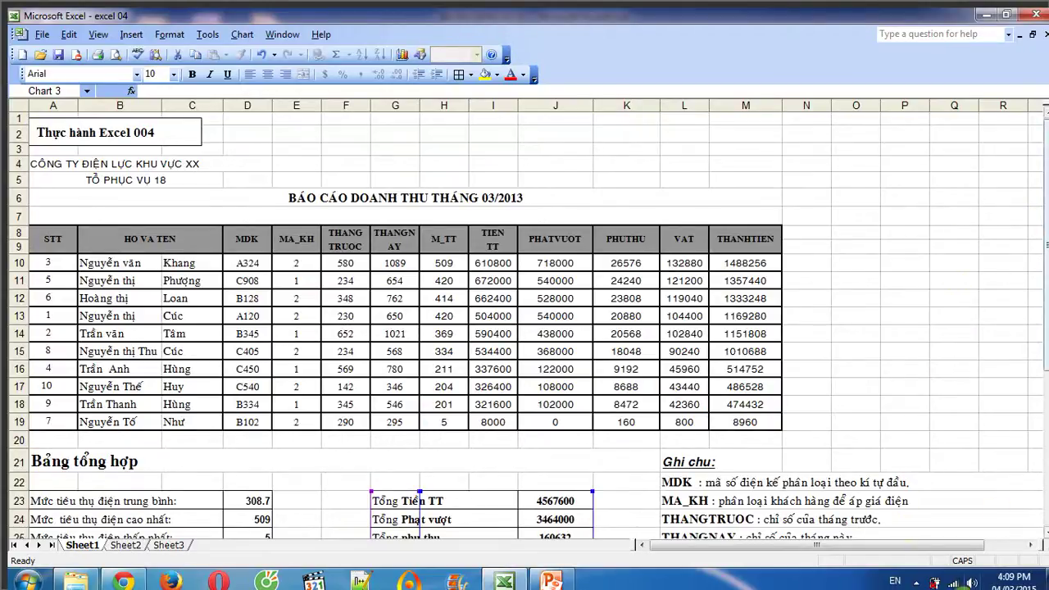
click(917, 582)
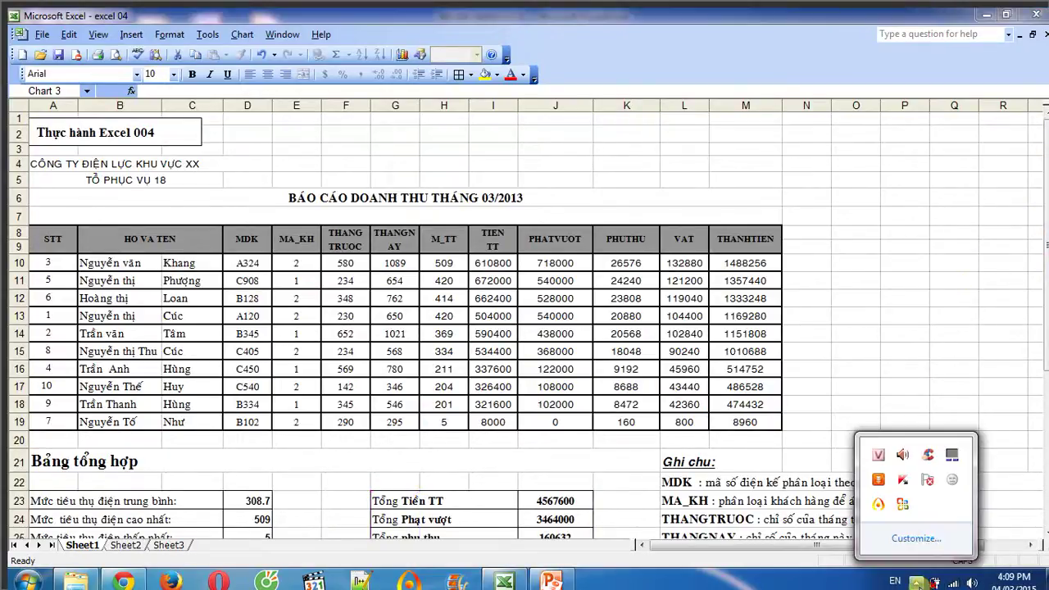
click(877, 503)
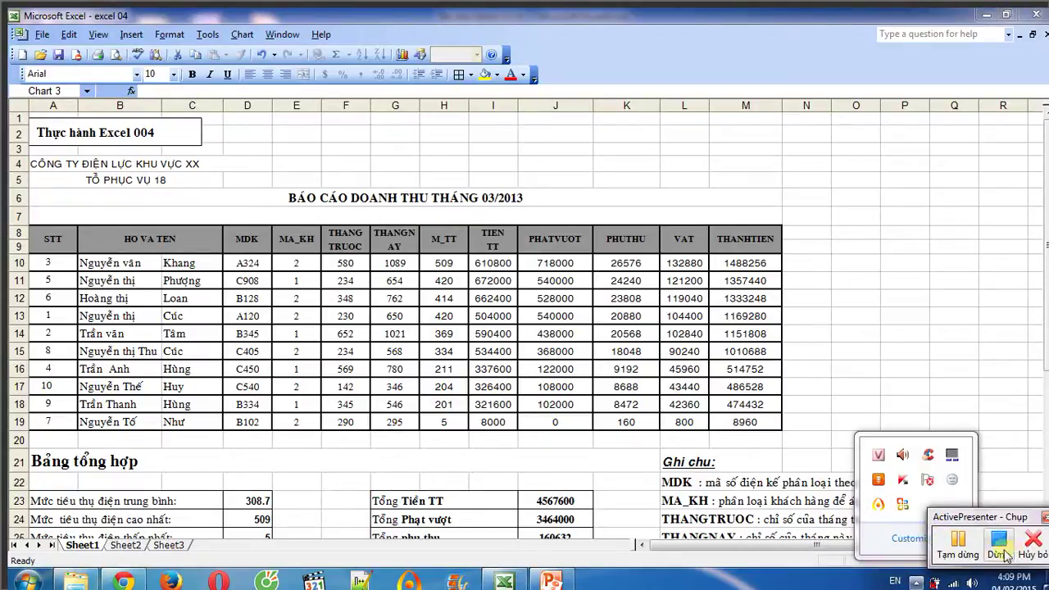